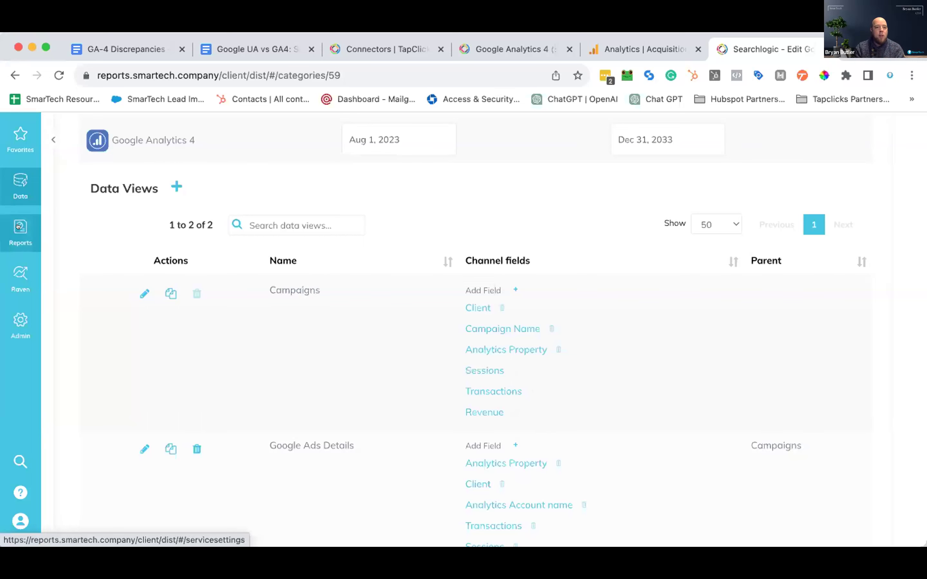
pyautogui.moveTo(18, 227)
pyautogui.scroll(9, 345, 230)
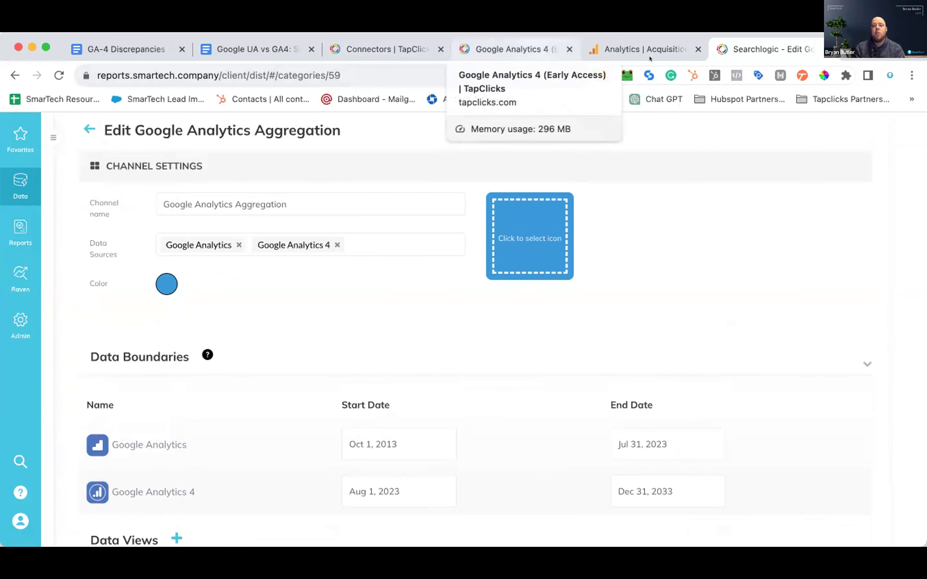
pyautogui.click(493, 48)
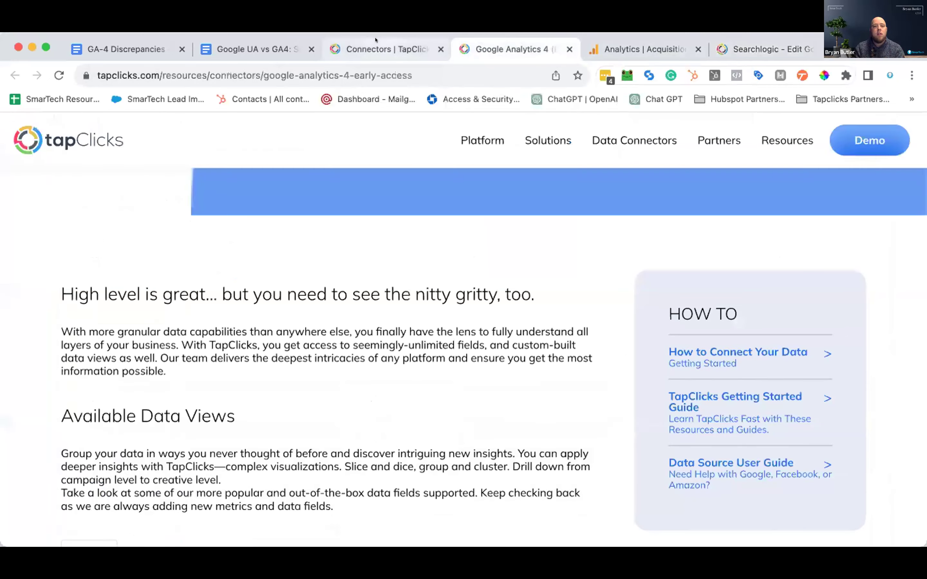
pyautogui.click(377, 49)
pyautogui.click(506, 49)
pyautogui.click(759, 49)
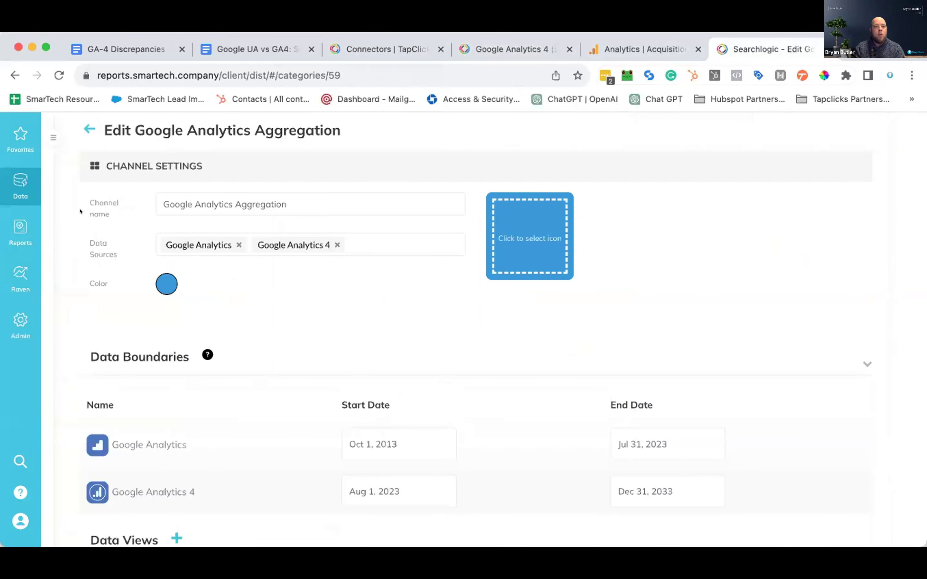
# Go to the dashboards list, search it for "ga" and open the GA-4 Breakdown dashboard.
pyautogui.click(73, 257)
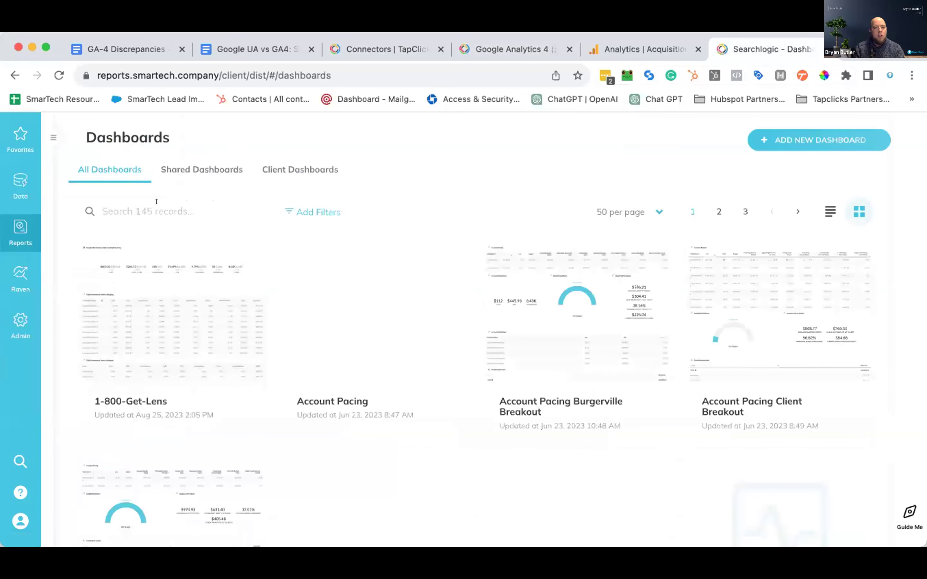
pyautogui.click(146, 212)
pyautogui.write('ga')
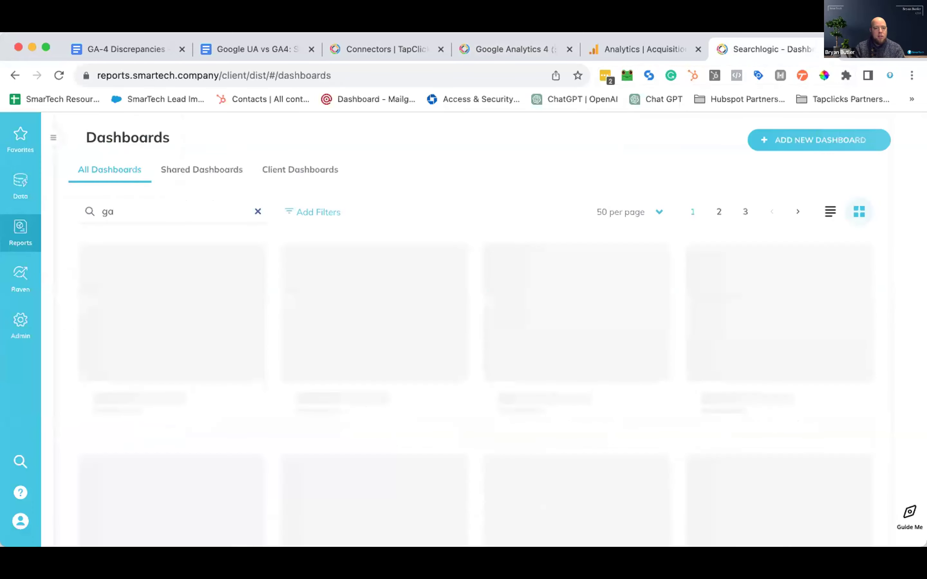
pyautogui.click(345, 333)
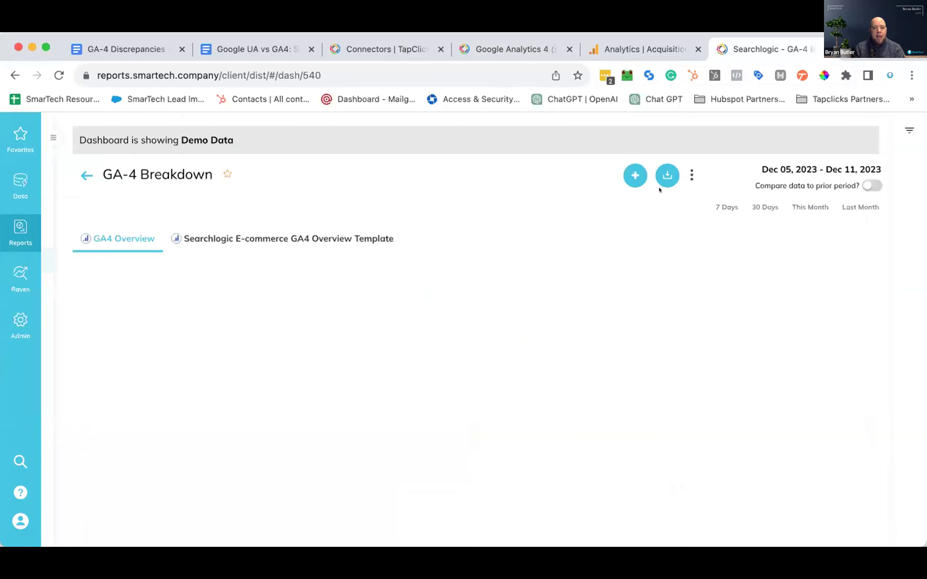
# Add a new data widget to the dashboard with Google Analytics Aggregation as its data category.
pyautogui.click(635, 175)
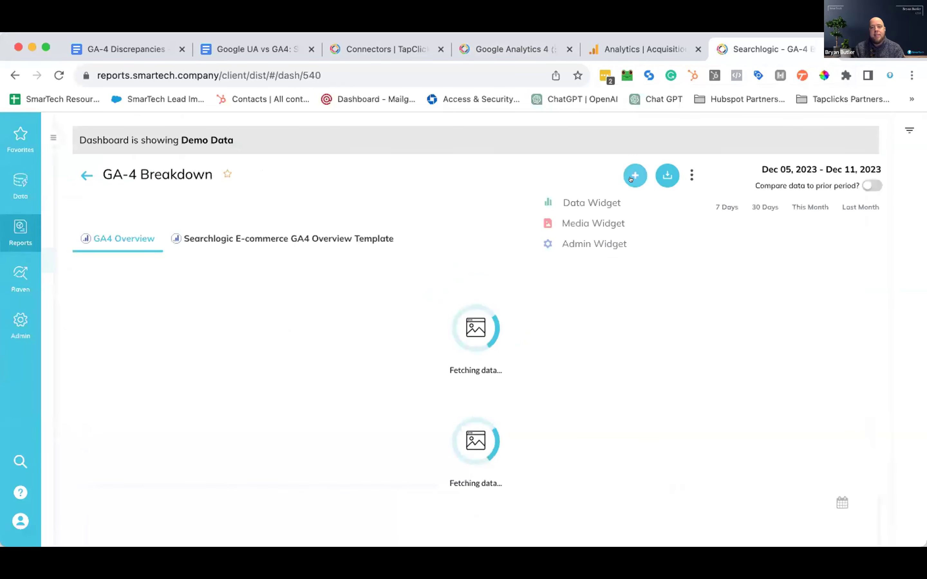
pyautogui.click(596, 196)
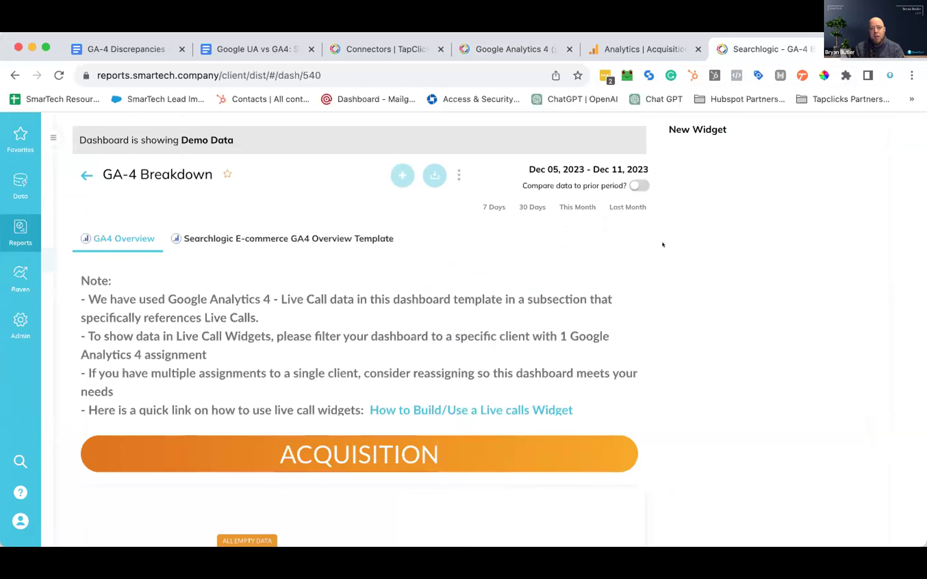
pyautogui.click(731, 369)
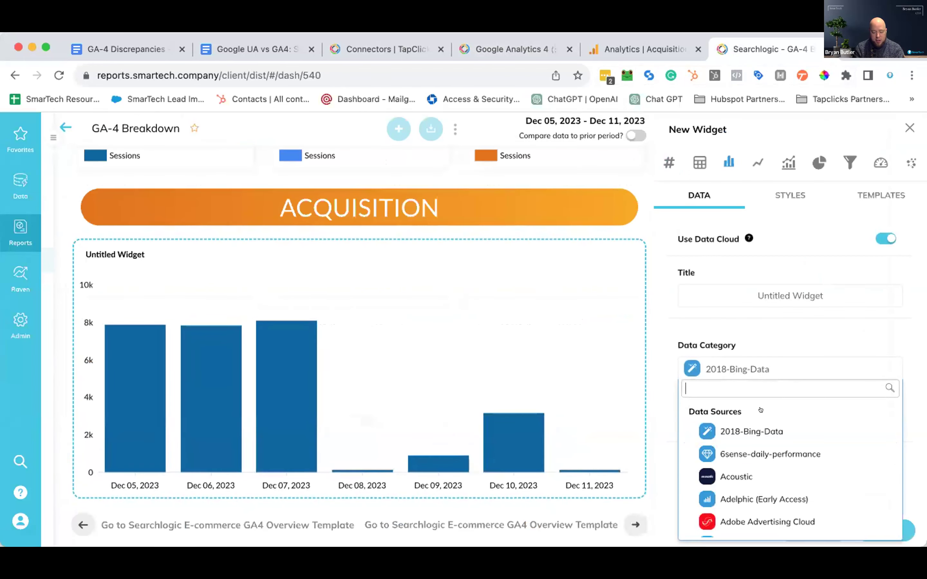
pyautogui.write('ana')
pyautogui.scroll(-3, 762, 444)
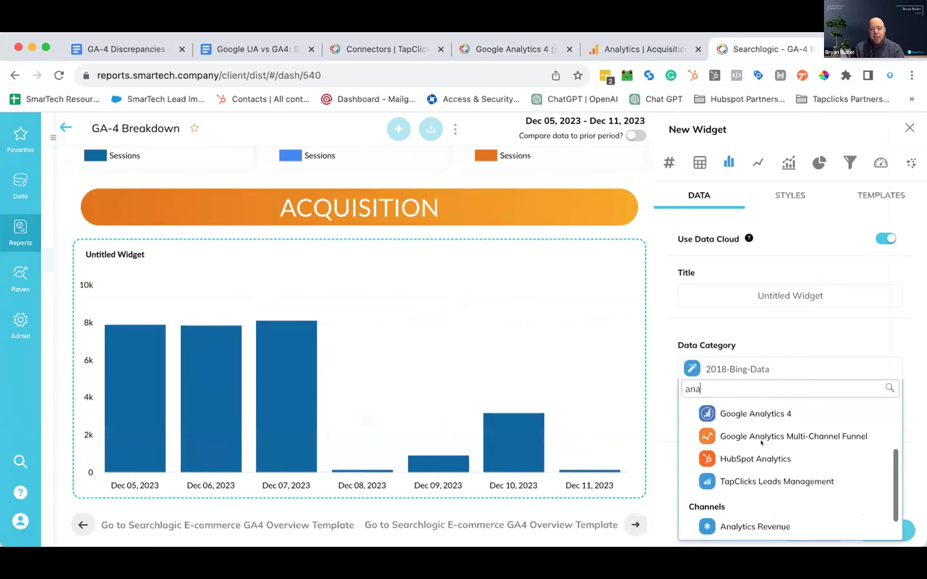
pyautogui.click(763, 513)
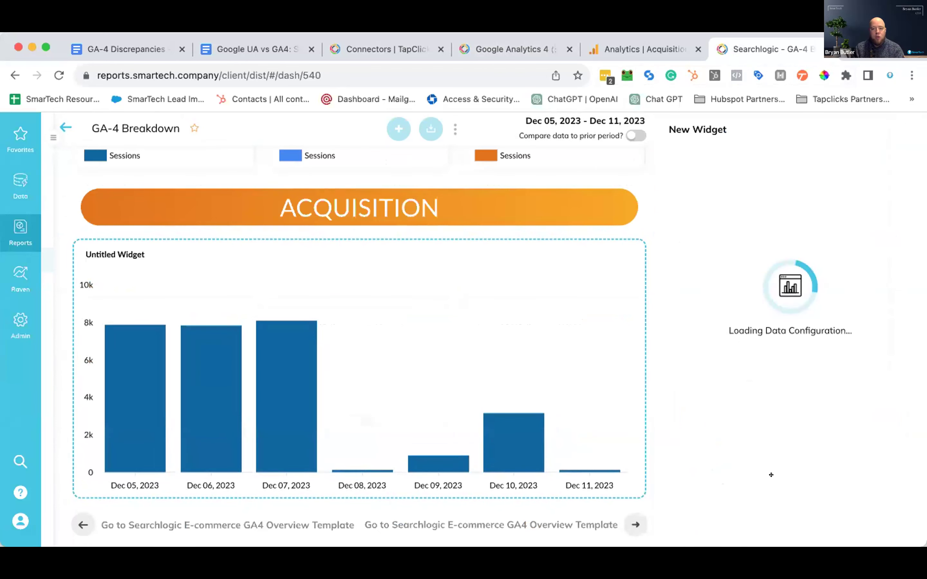
# Add Transactions and Revenue to the new widget's metrics and save the widget.
pyautogui.scroll(-3, 761, 432)
pyautogui.click(859, 387)
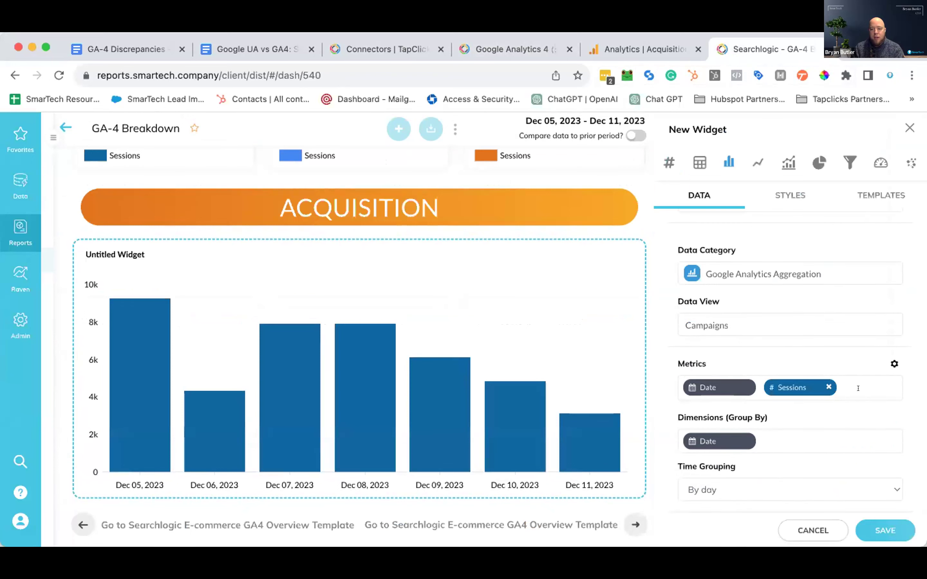
pyautogui.write('tra')
pyautogui.press('Return')
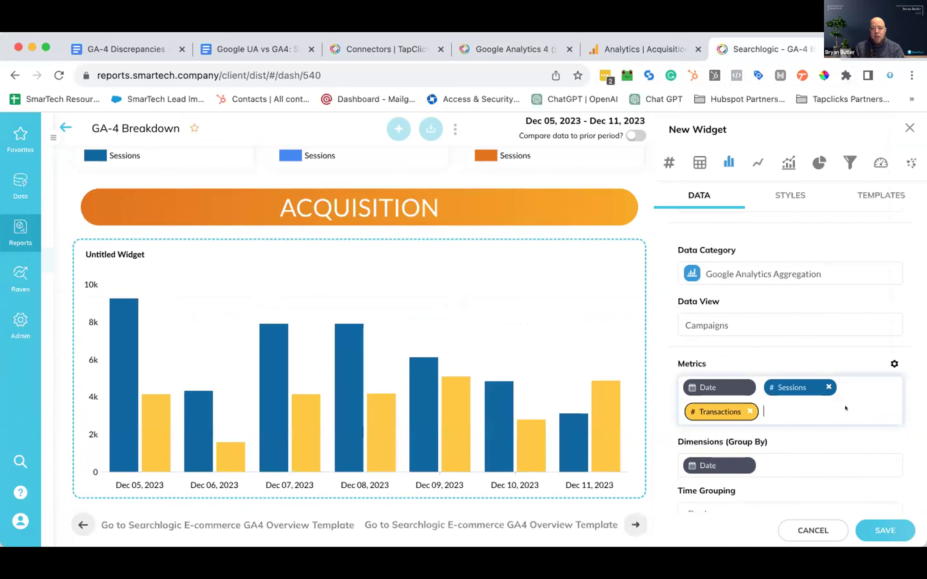
pyautogui.write('rev')
pyautogui.press('Return')
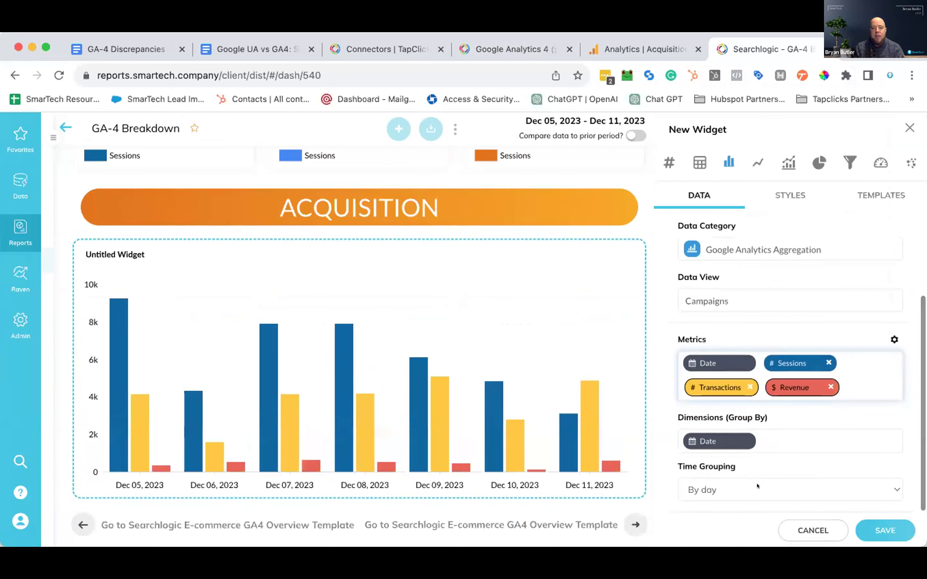
pyautogui.click(872, 521)
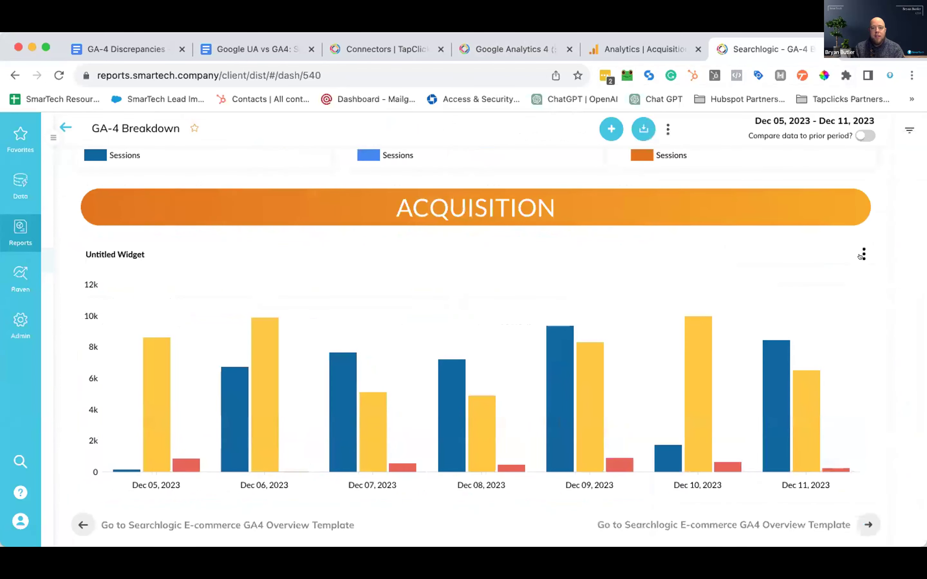
# Override the new widget's date range with Last Year.
pyautogui.click(860, 261)
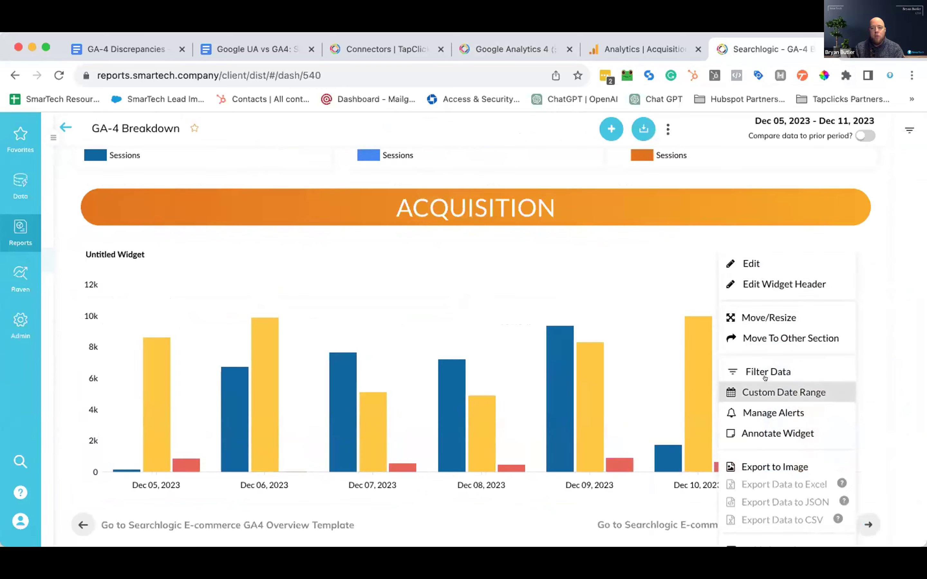
pyautogui.click(726, 392)
pyautogui.click(518, 202)
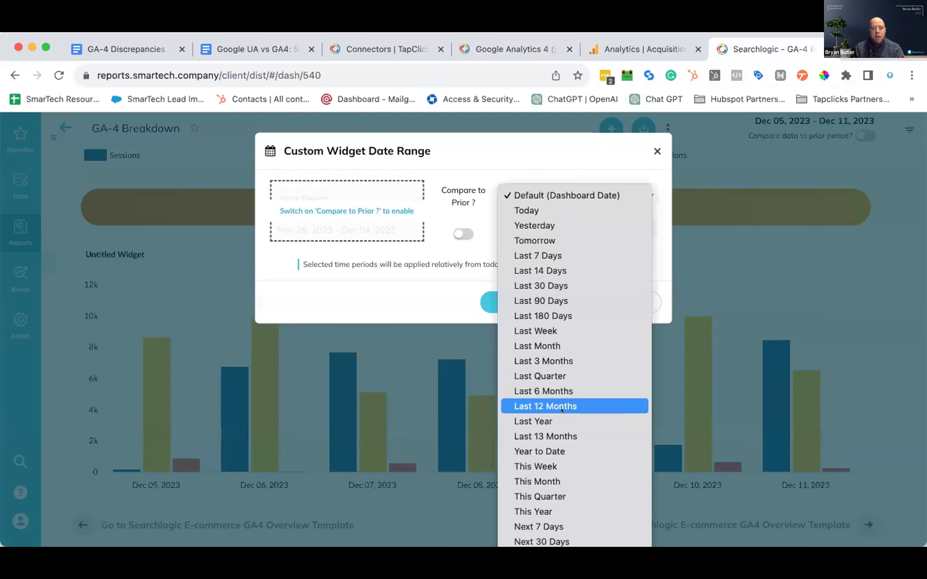
pyautogui.click(561, 421)
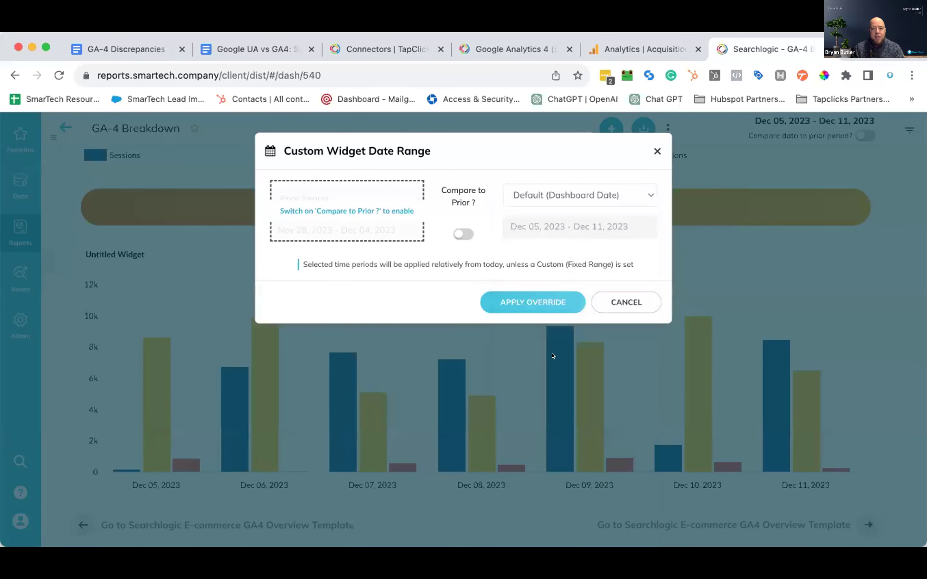
pyautogui.click(536, 303)
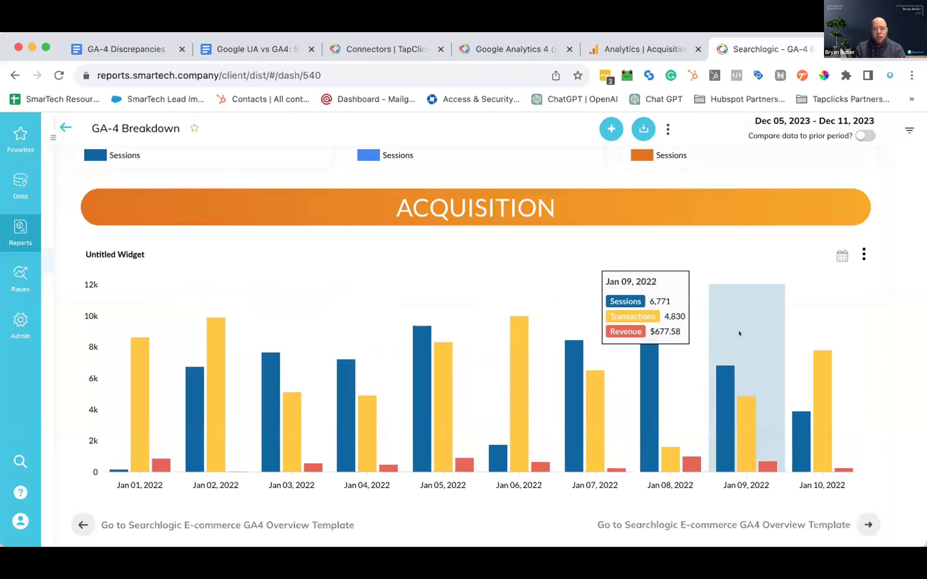
# Edit the aggregation widget to set its time grouping to By month, check its style options and save it.
pyautogui.click(860, 249)
pyautogui.click(748, 263)
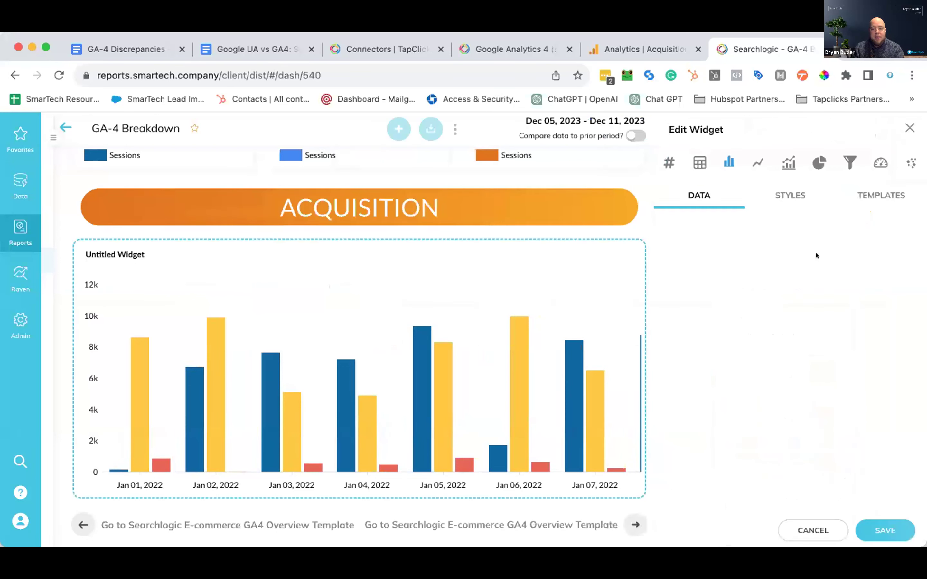
pyautogui.scroll(-5, 736, 460)
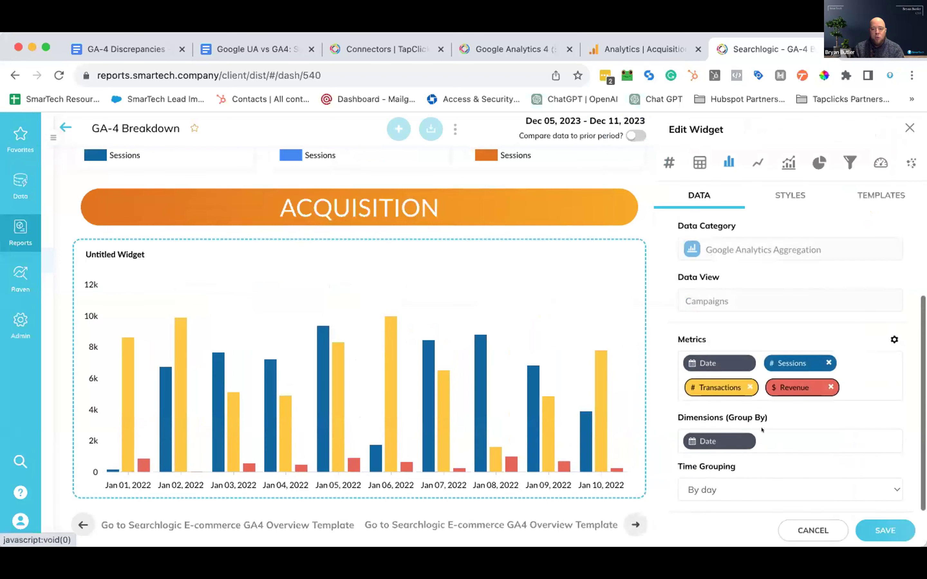
pyautogui.click(736, 486)
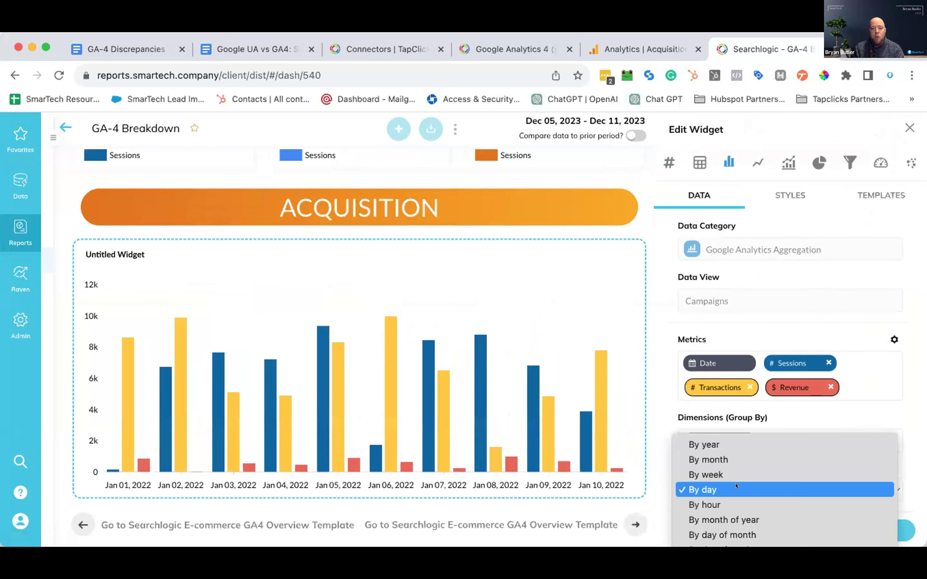
pyautogui.click(736, 460)
pyautogui.click(790, 194)
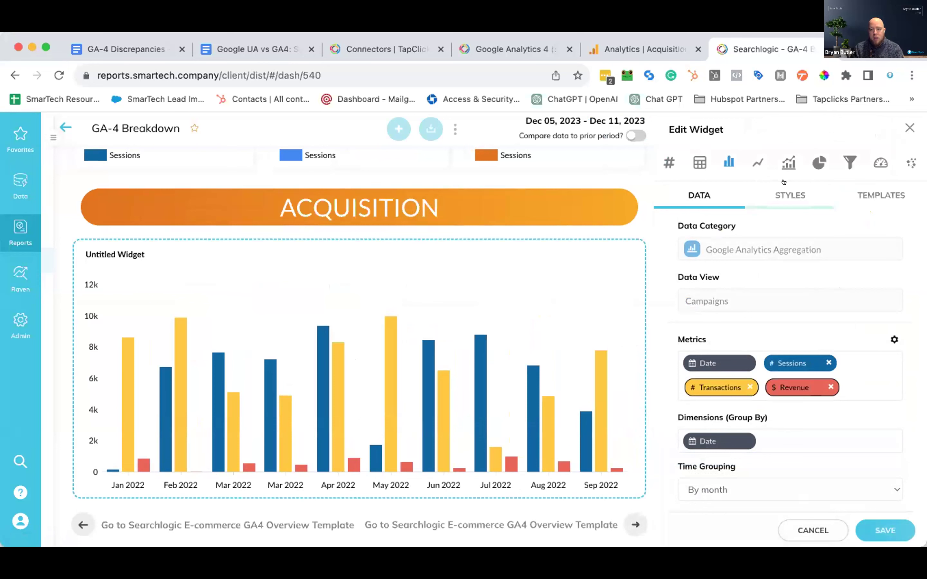
pyautogui.scroll(-5, 819, 433)
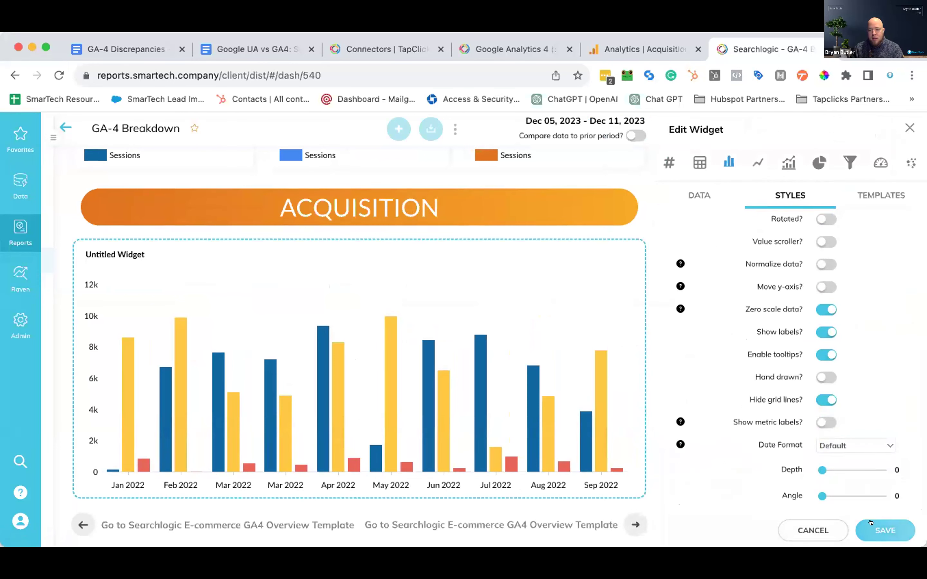
pyautogui.click(877, 529)
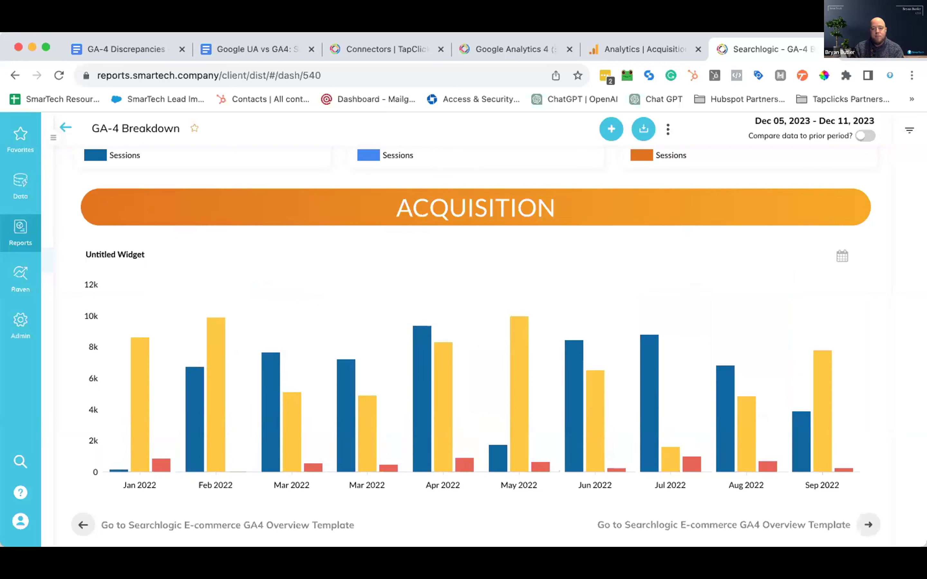
# Switch to the GA-4 Discrepancies document and review the GA-4 versus Google Analytics UA example tables.
pyautogui.click(123, 47)
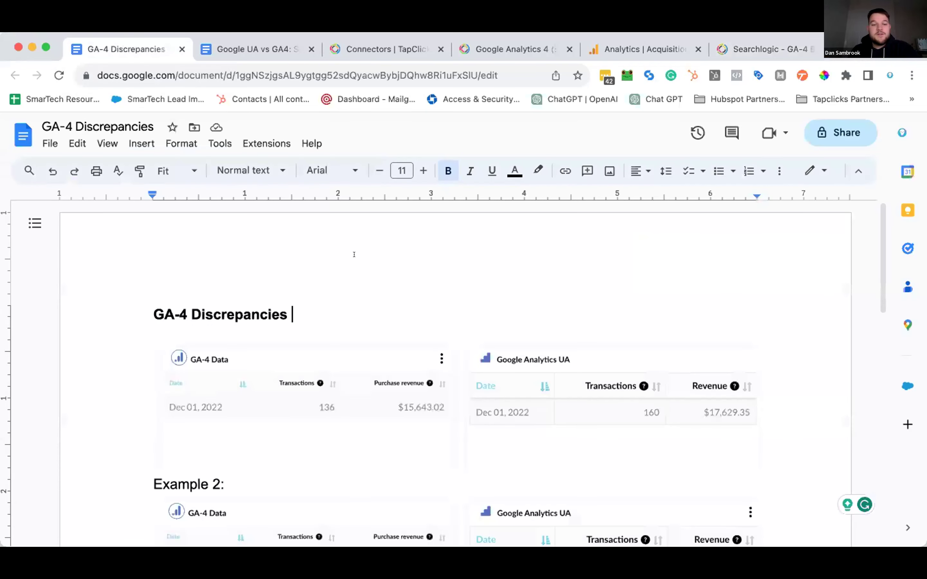
pyautogui.scroll(-3, 460, 291)
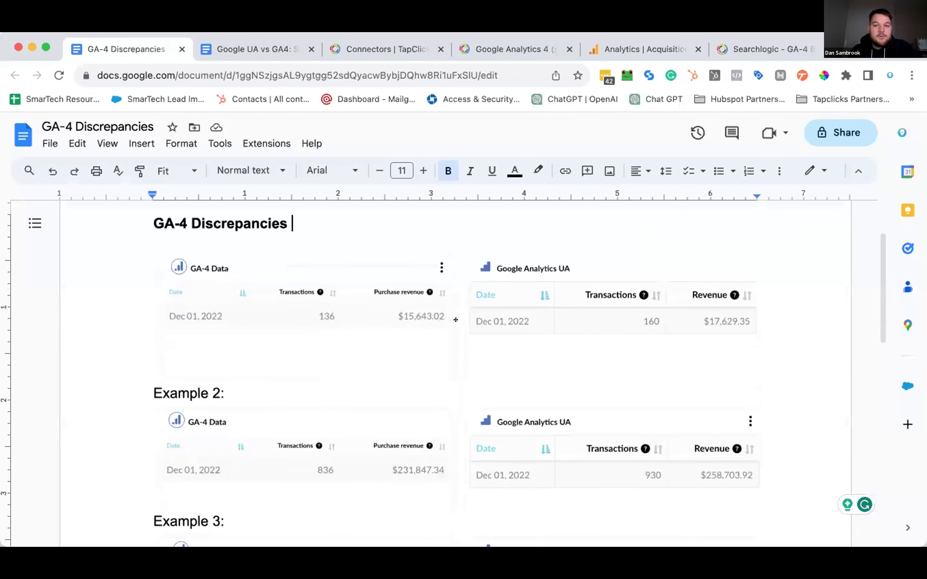
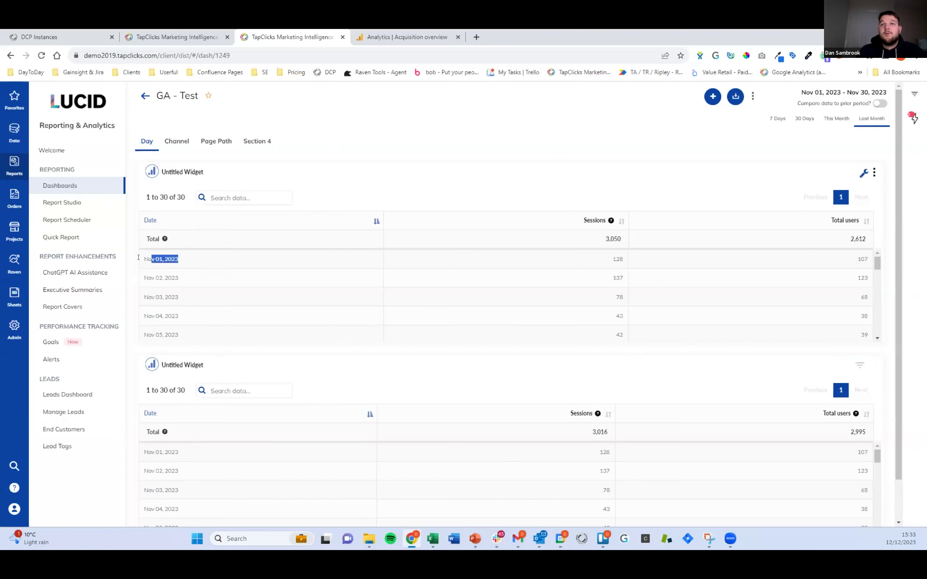
# Examine the Sessions and Total users totals against the daily rows in the upper widget of the GA - Test dashboard.
pyautogui.click(213, 259)
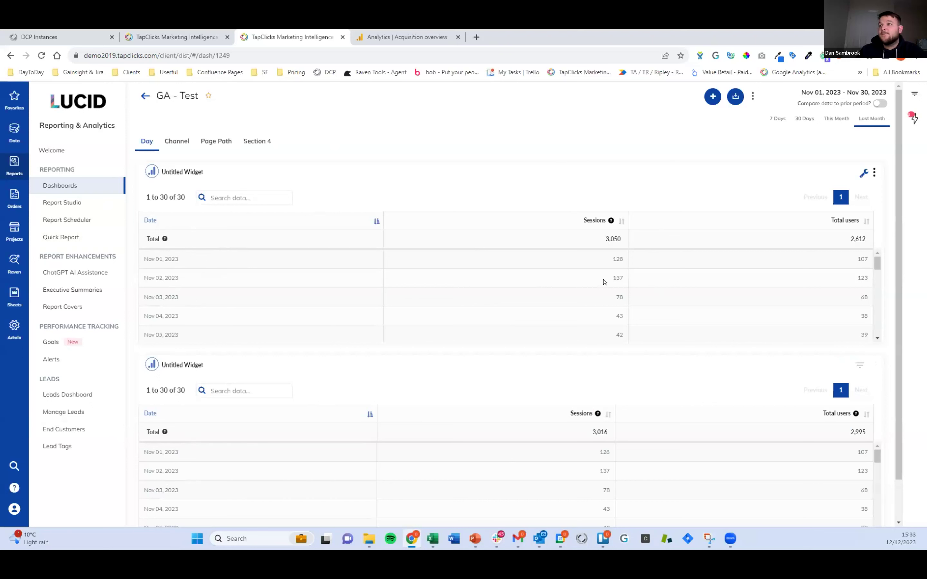
pyautogui.moveTo(623, 241); pyautogui.dragTo(591, 242)
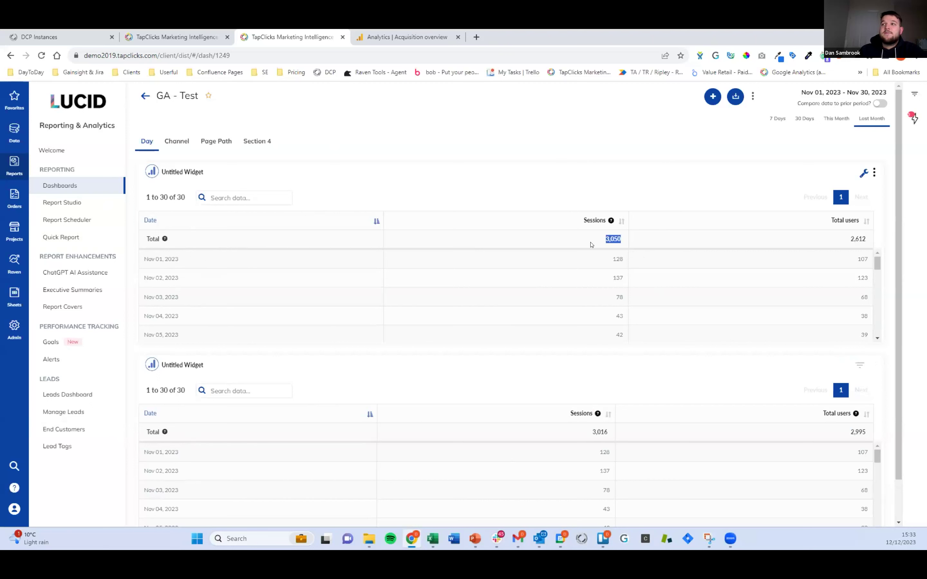
pyautogui.moveTo(870, 242); pyautogui.dragTo(848, 241)
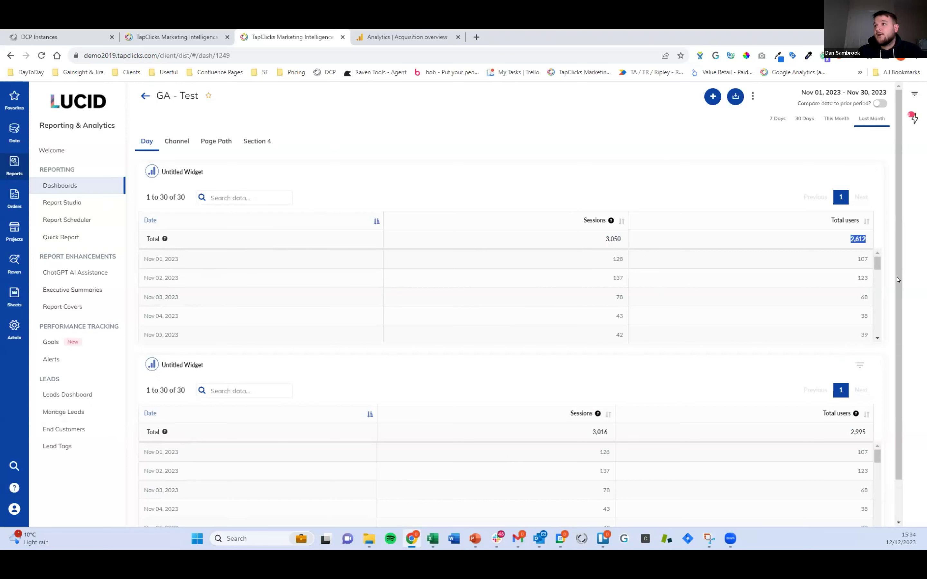
pyautogui.doubleClick(615, 237)
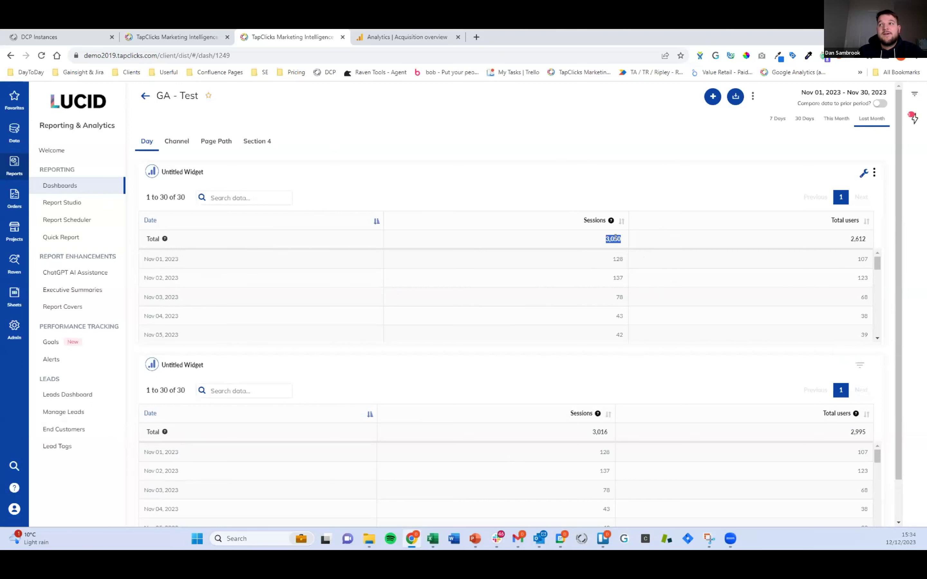
pyautogui.click(624, 267)
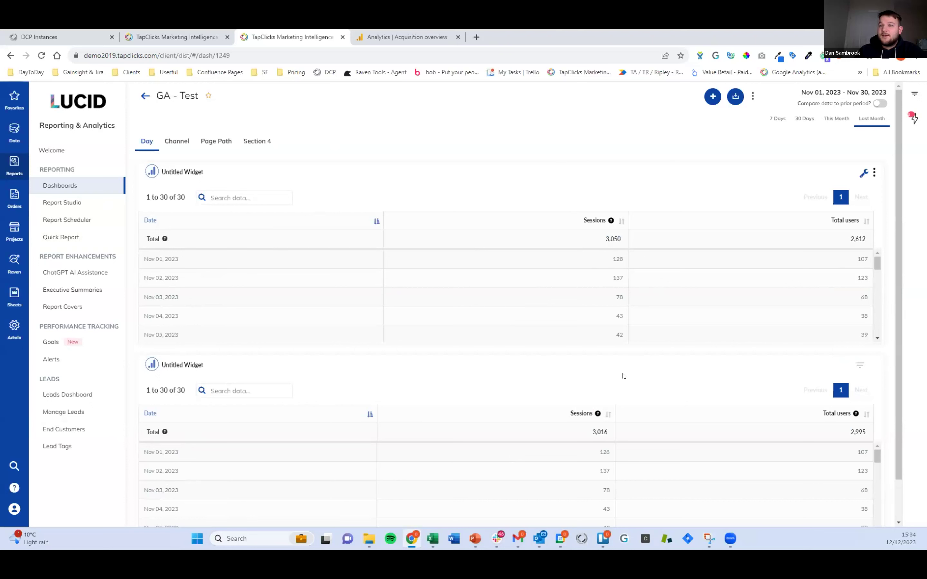
pyautogui.doubleClick(616, 258)
pyautogui.click(616, 278)
pyautogui.doubleClick(619, 240)
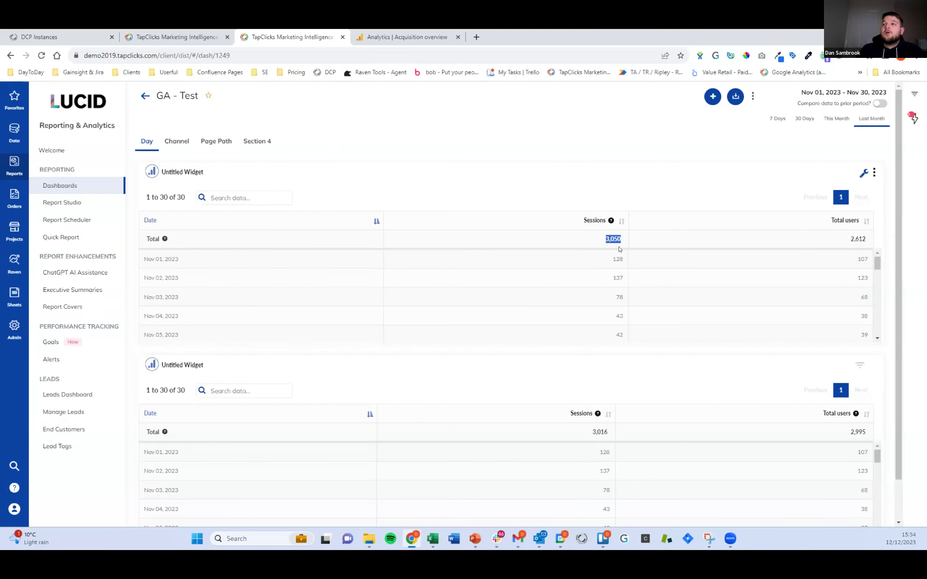
# Switch to Google Analytics and open the Traffic acquisition report by session default channel group to view its channel table.
pyautogui.click(387, 37)
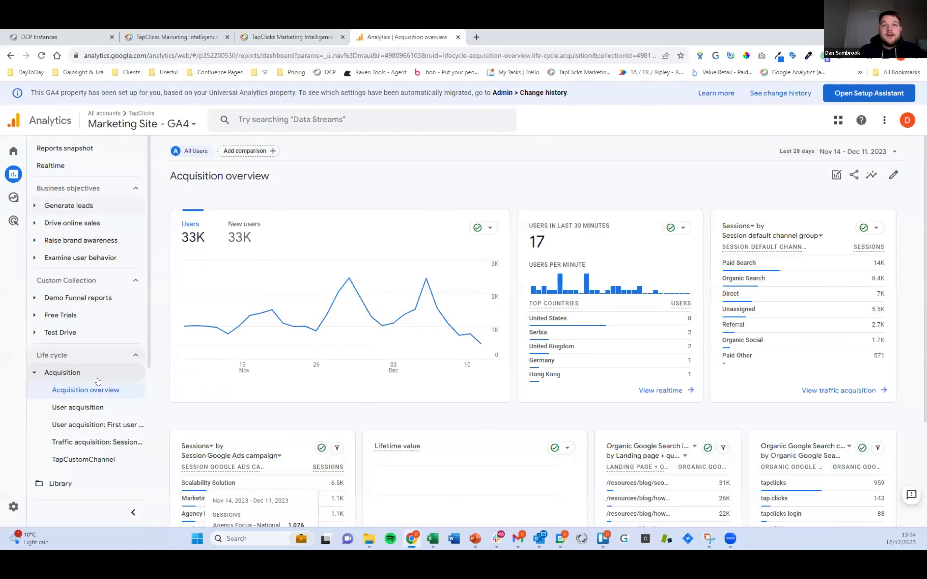
pyautogui.click(85, 390)
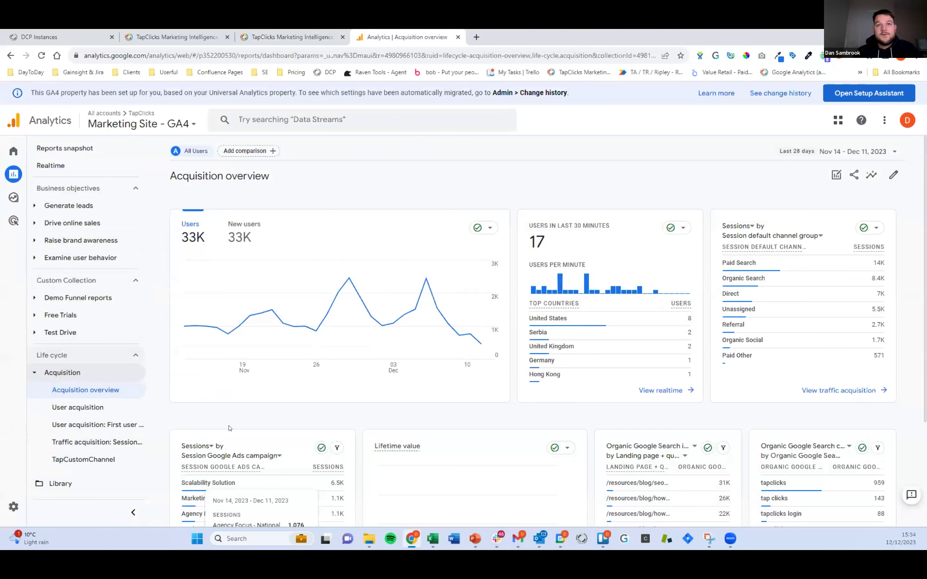
pyautogui.scroll(-4, 624, 336)
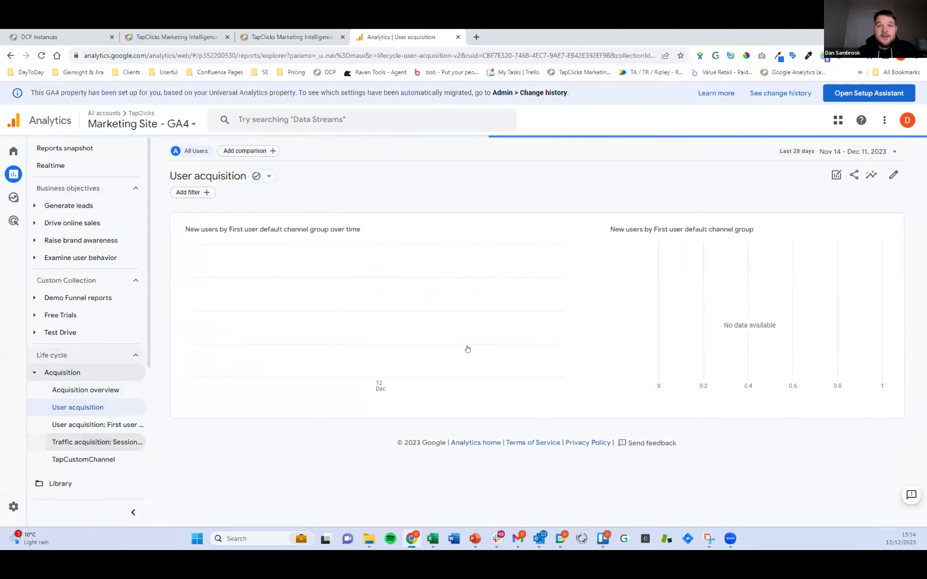
pyautogui.click(96, 442)
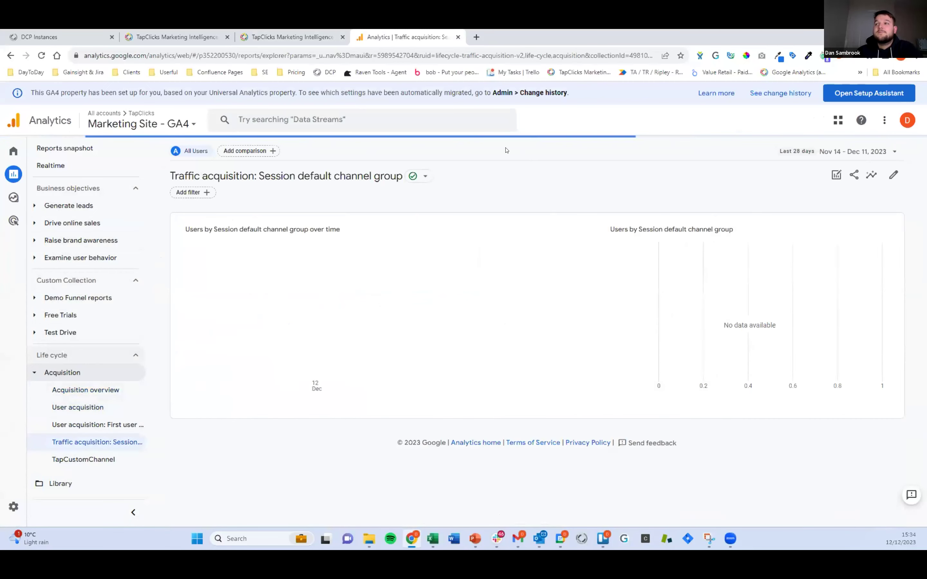
pyautogui.scroll(-4, 462, 372)
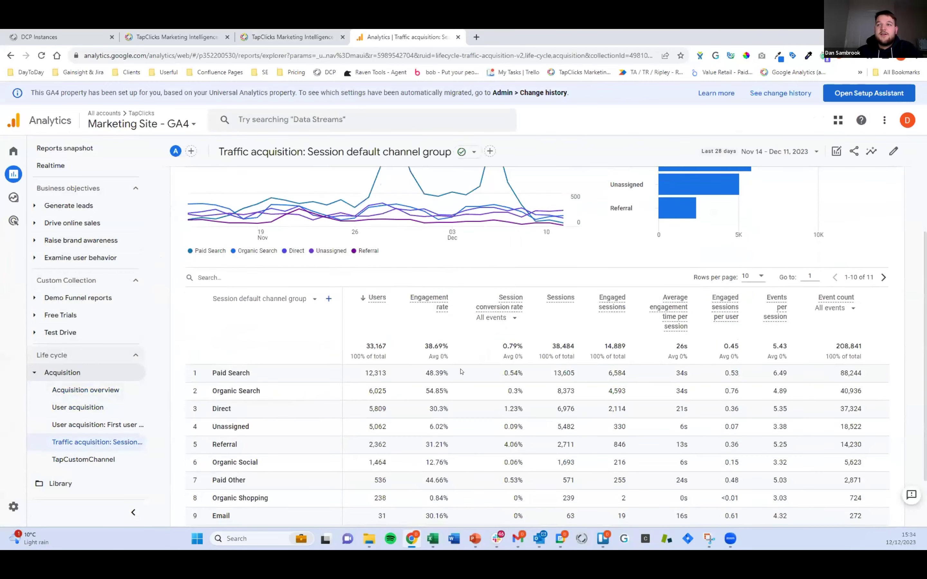
pyautogui.scroll(-2, 462, 371)
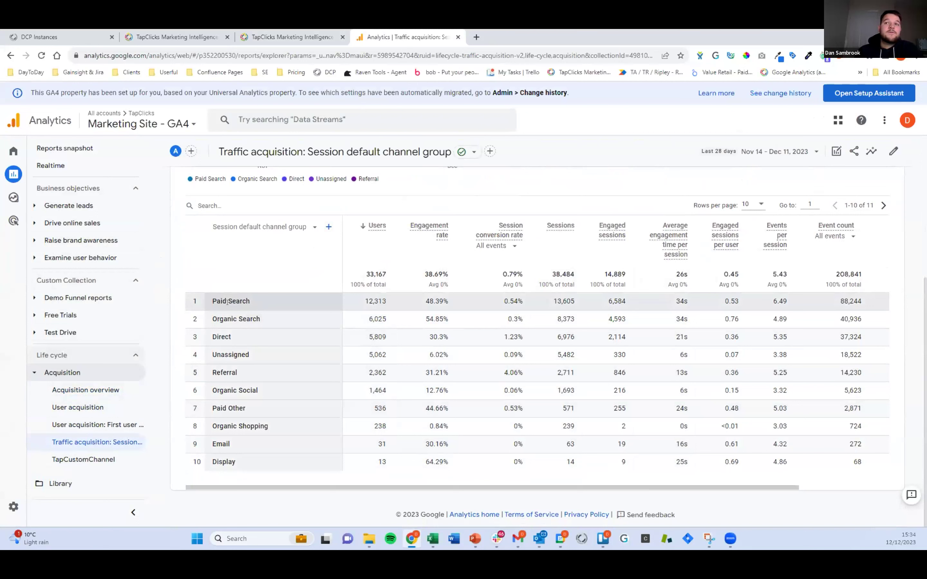
# Compare the Users figures of individual channels such as Paid Search and Direct with the overall Users total.
pyautogui.moveTo(271, 320); pyautogui.dragTo(212, 338)
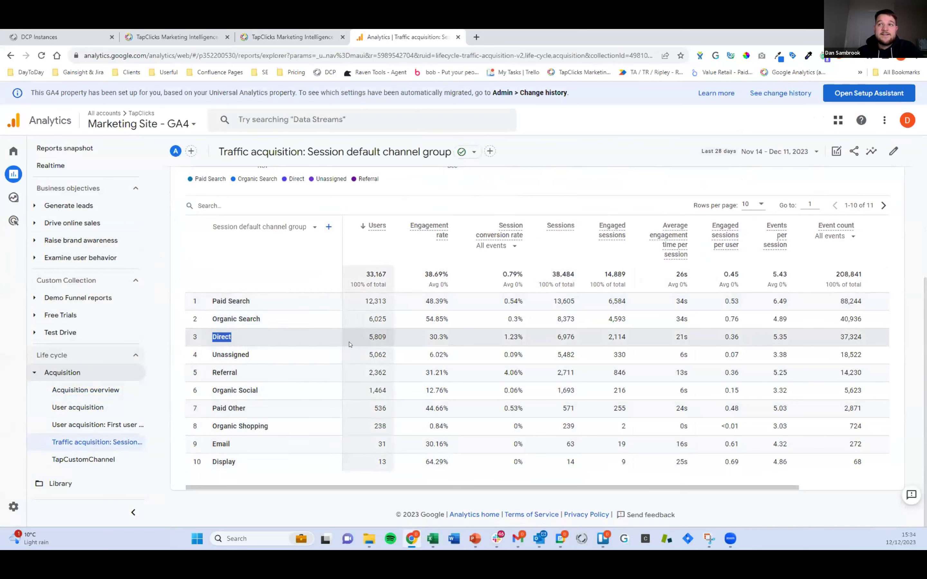
pyautogui.doubleClick(376, 301)
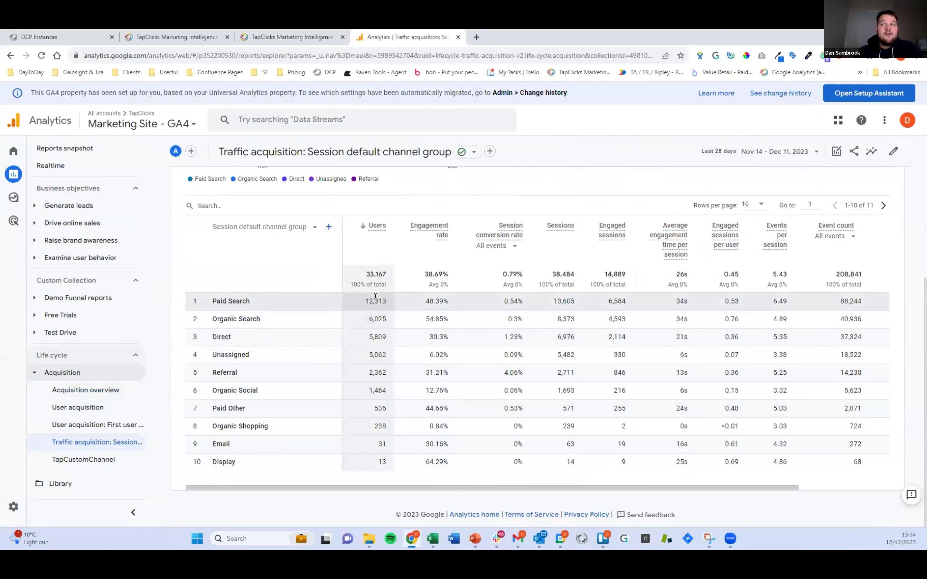
pyautogui.doubleClick(377, 336)
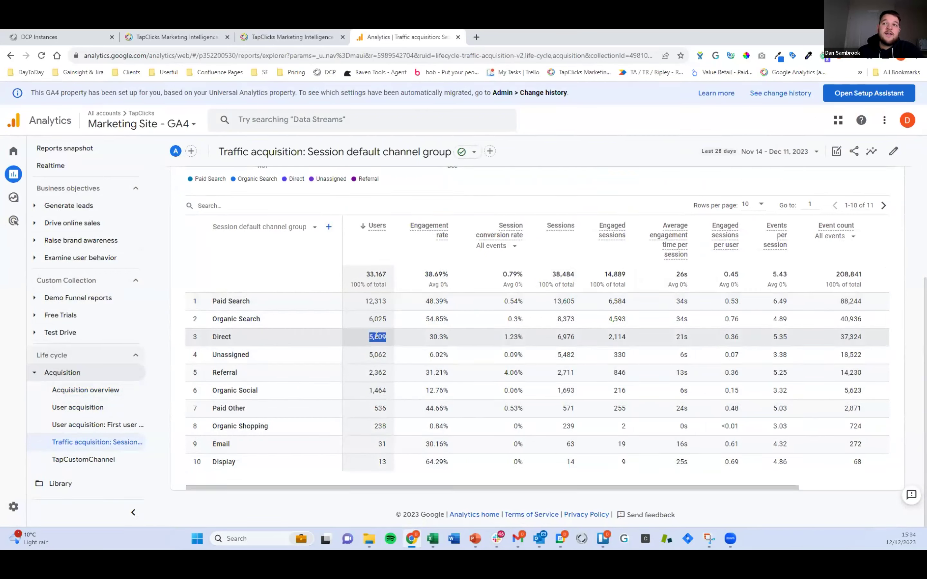
pyautogui.doubleClick(376, 274)
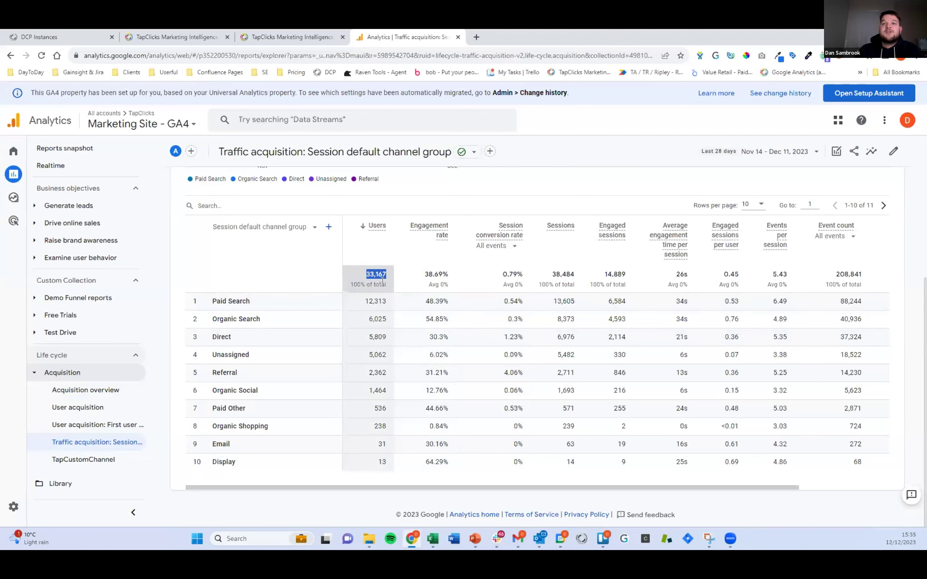
# Return to the GA - Test dashboard and review the lower widget's daily rows from Nov 01 to Nov 30, 2023.
pyautogui.click(291, 36)
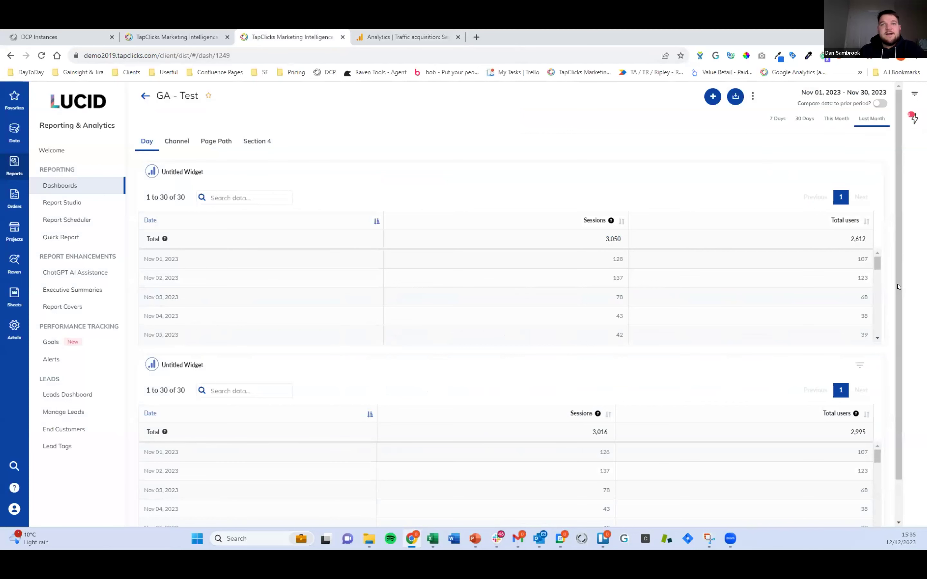
pyautogui.scroll(-1, 896, 284)
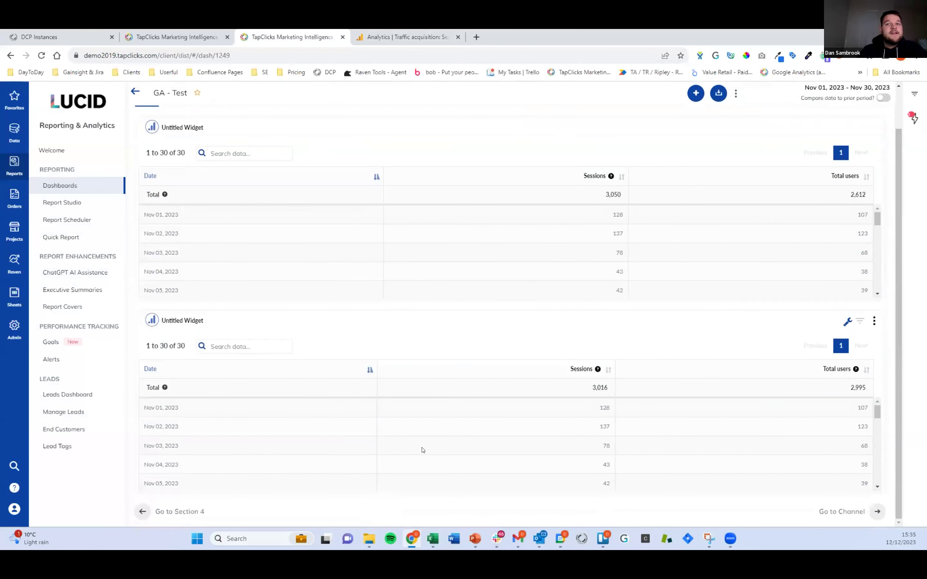
pyautogui.moveTo(182, 410); pyautogui.dragTo(148, 408)
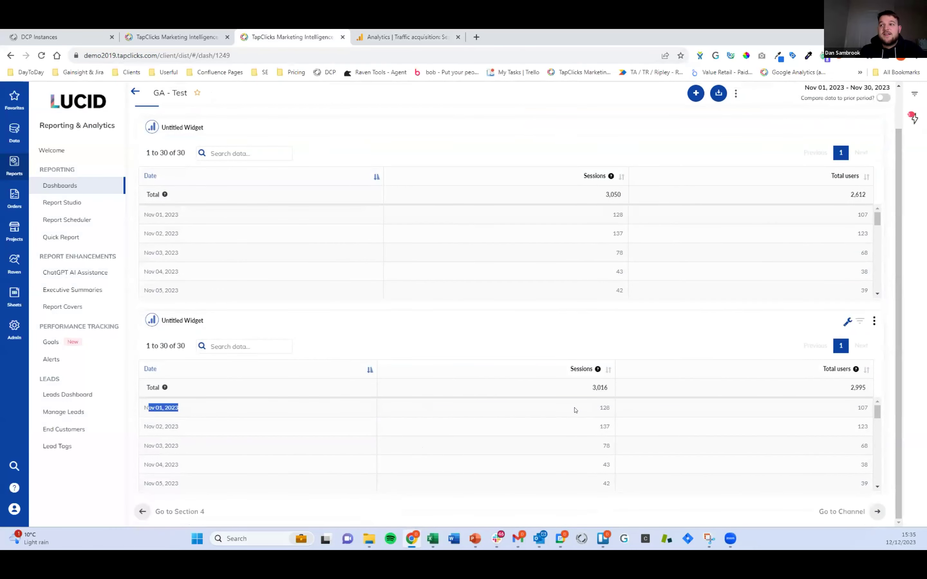
pyautogui.scroll(-8, 728, 460)
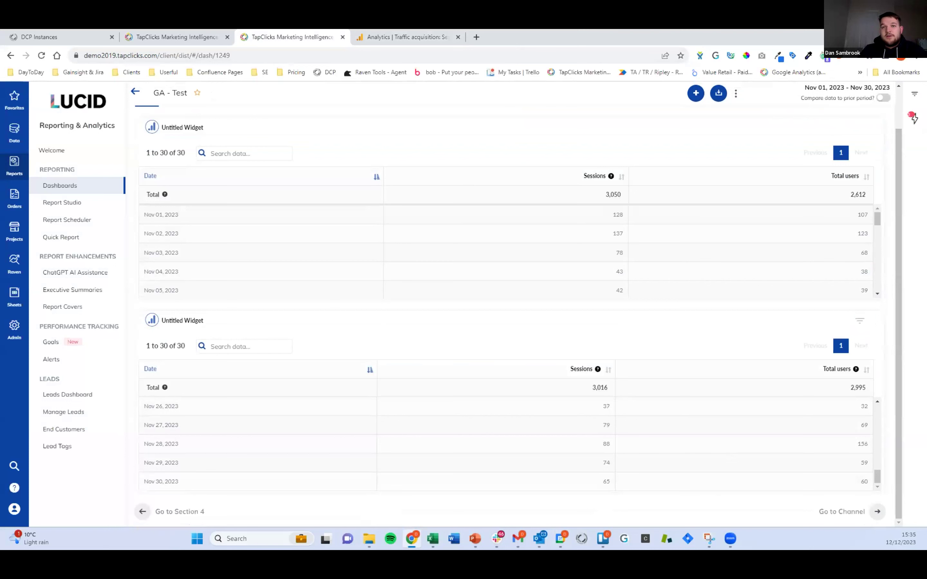
pyautogui.tripleClick(151, 482)
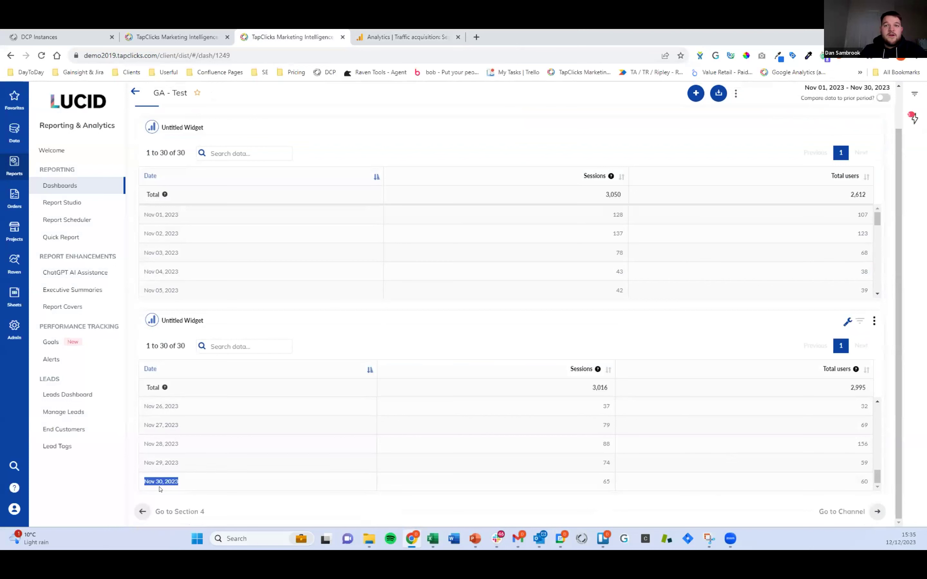
pyautogui.moveTo(181, 464); pyautogui.dragTo(137, 460)
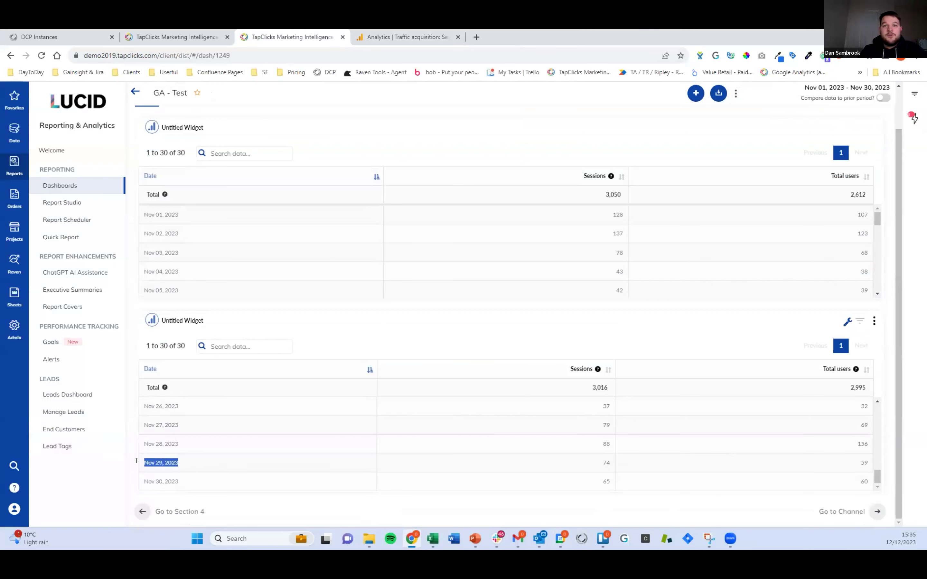
pyautogui.tripleClick(152, 482)
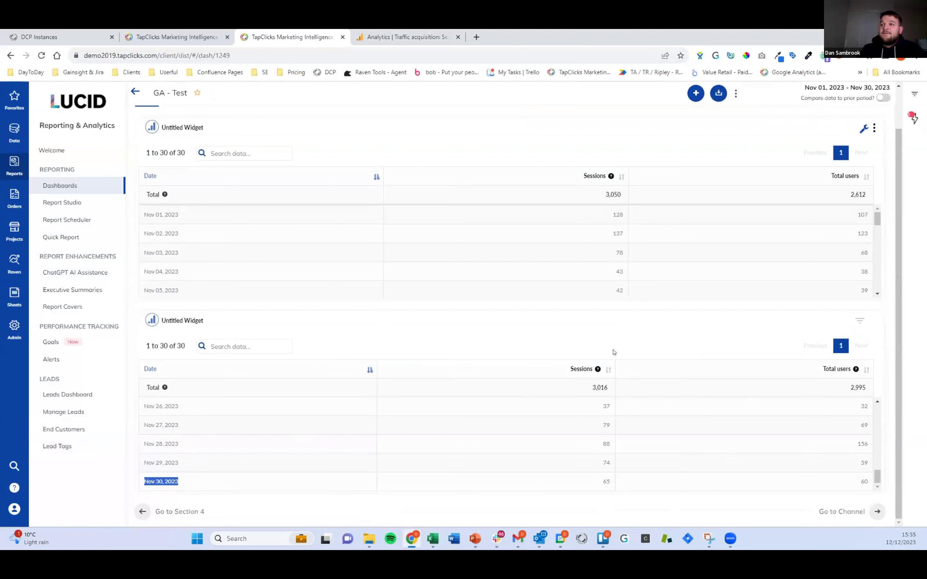
# Compare the Sessions totals of the upper and lower dashboard widgets.
pyautogui.doubleClick(610, 387)
pyautogui.doubleClick(622, 196)
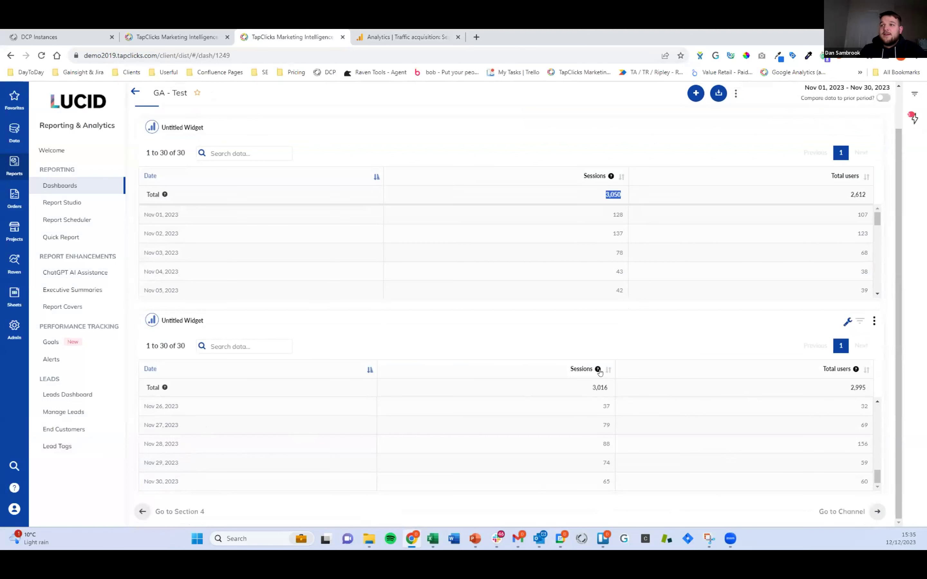
pyautogui.doubleClick(596, 387)
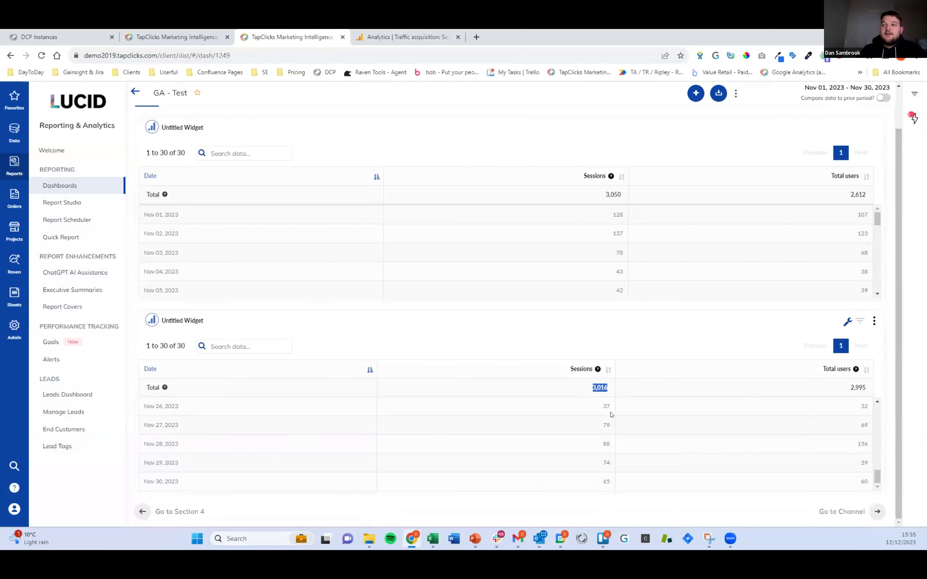
pyautogui.doubleClick(613, 195)
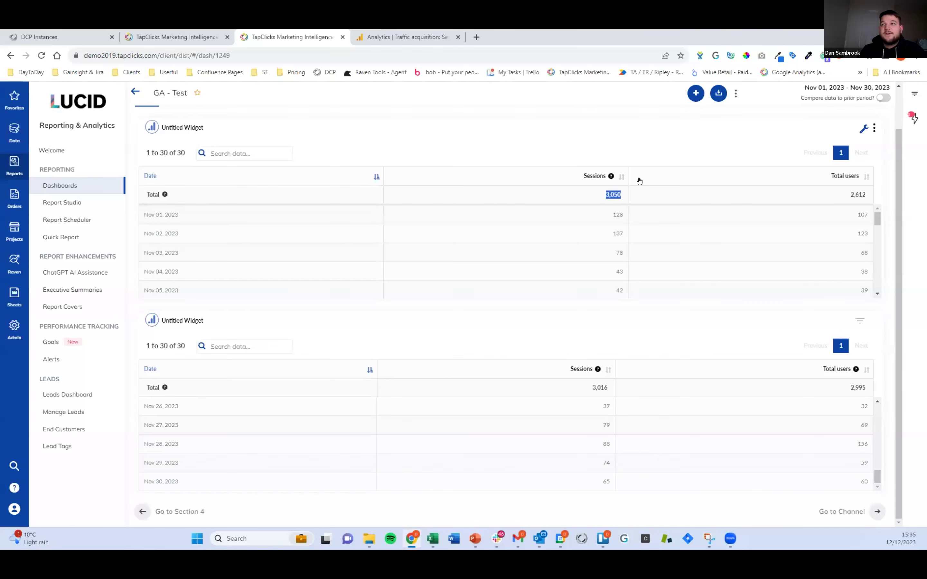
# Switch to the GA - Test workbook in Excel and go down the Live Connector Sessions column to the Total Summed row.
pyautogui.click(433, 539)
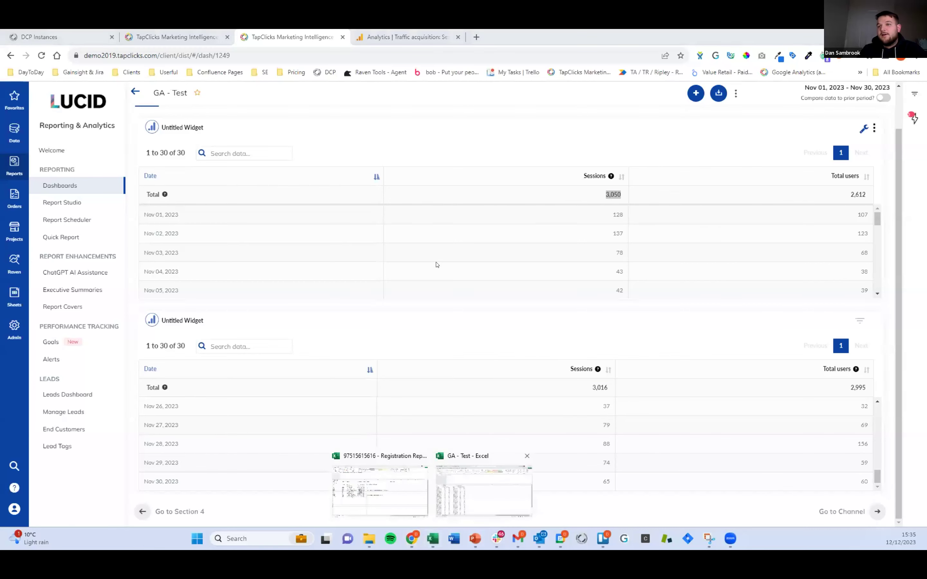
pyautogui.click(490, 513)
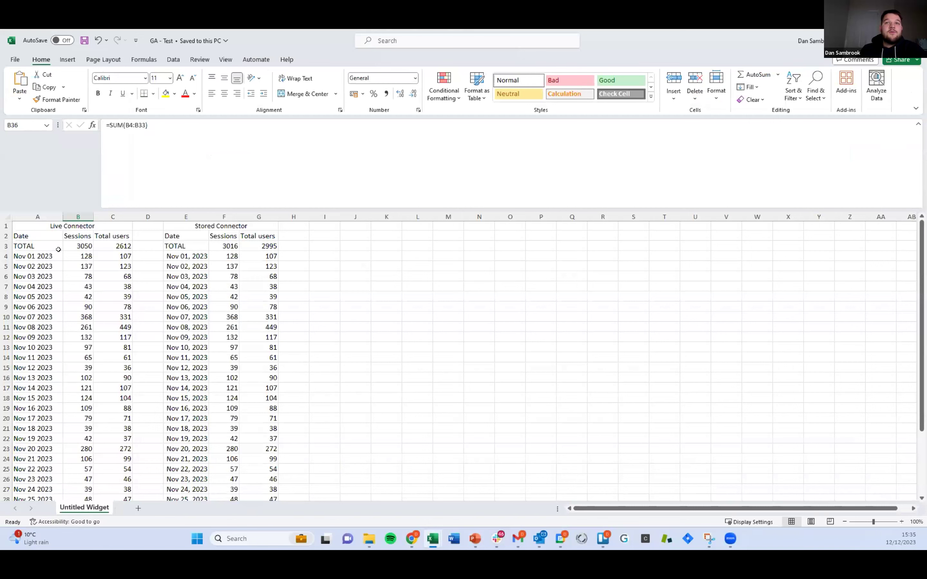
pyautogui.click(59, 254)
pyautogui.press('Right')
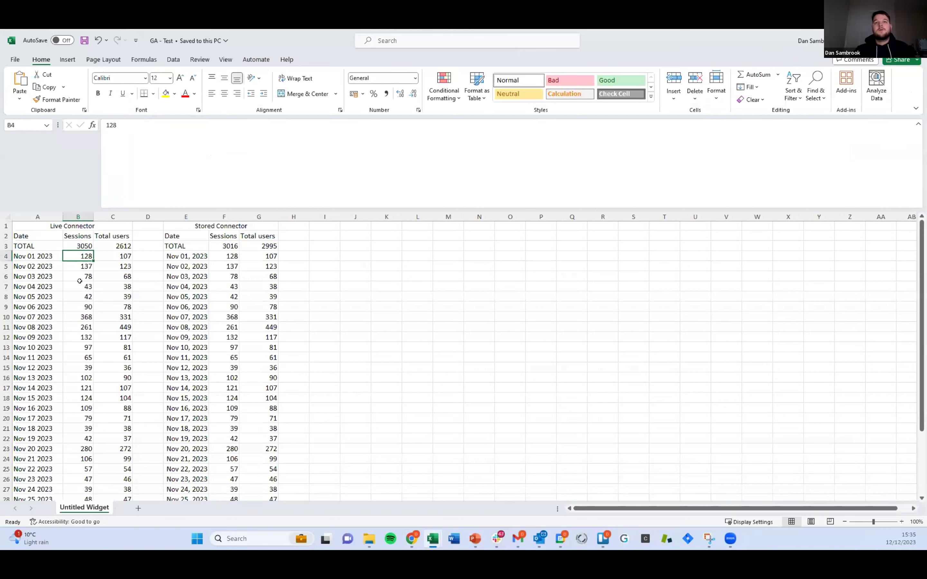
pyautogui.press('Down')
pyautogui.press('Down')
pyautogui.press('Down')
pyautogui.press('Down')
pyautogui.press('Down')
pyautogui.press('Down')
pyautogui.press('Down')
pyautogui.press('Down')
pyautogui.press('Down')
pyautogui.press('Down')
pyautogui.press('Down')
pyautogui.press('Down')
pyautogui.press('Down')
pyautogui.press('Down')
pyautogui.press('Down')
pyautogui.press('Down')
pyautogui.press('Down')
pyautogui.press('Down')
pyautogui.press('Down')
pyautogui.press('Down')
pyautogui.press('Down')
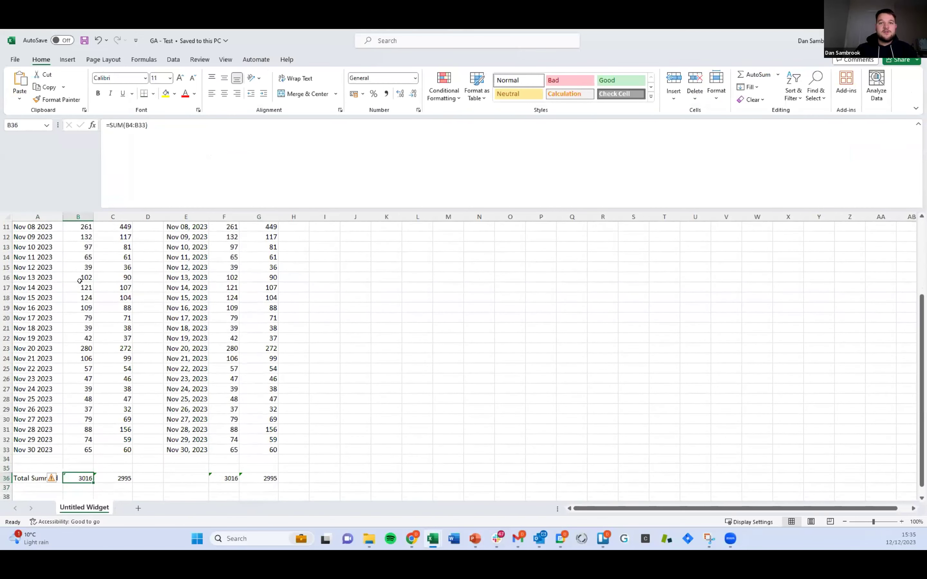
pyautogui.scroll(-1, 59, 446)
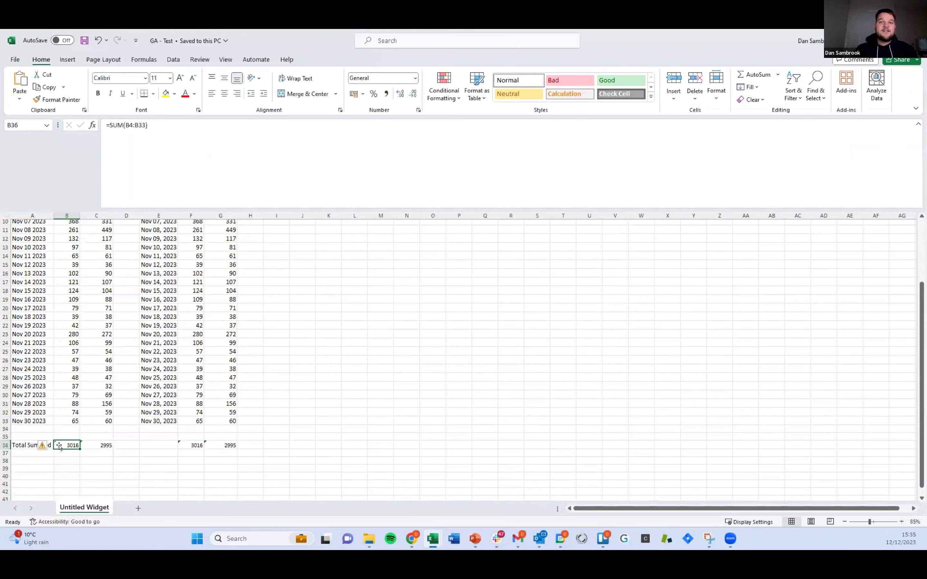
# Compare the summed Sessions and Total users of the Live Connector with those of the Stored Connector.
pyautogui.keyDown('shift'); pyautogui.click(103, 445); pyautogui.keyUp('shift')
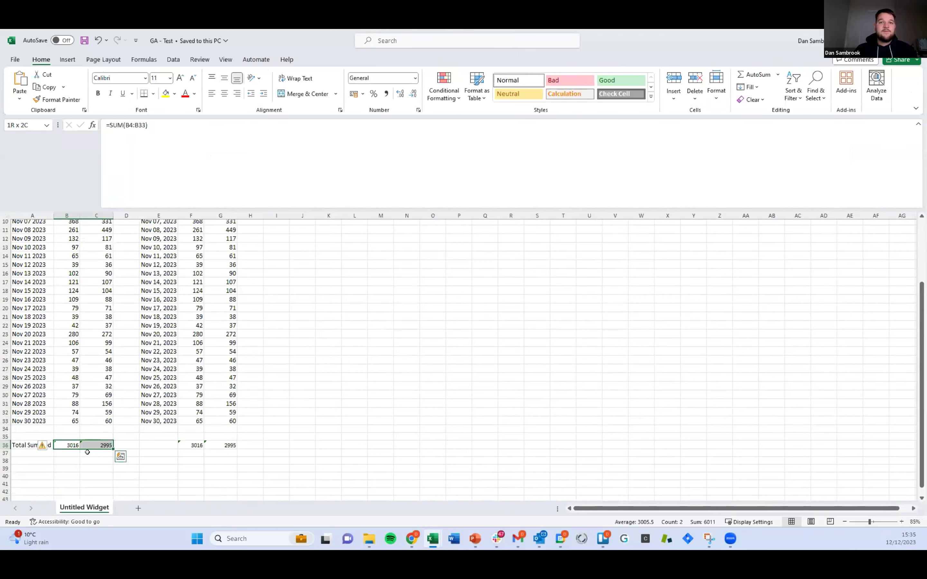
pyautogui.click(220, 437)
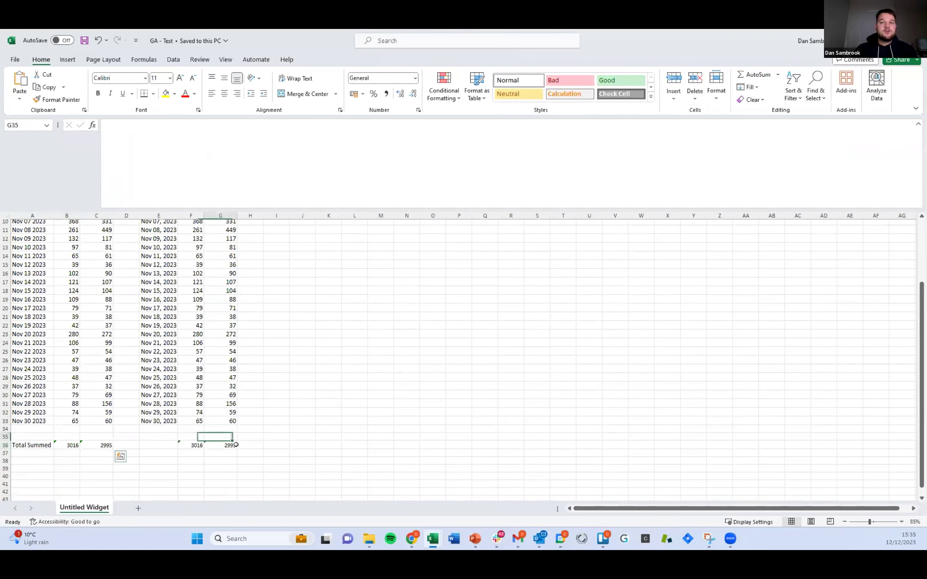
pyautogui.click(190, 453)
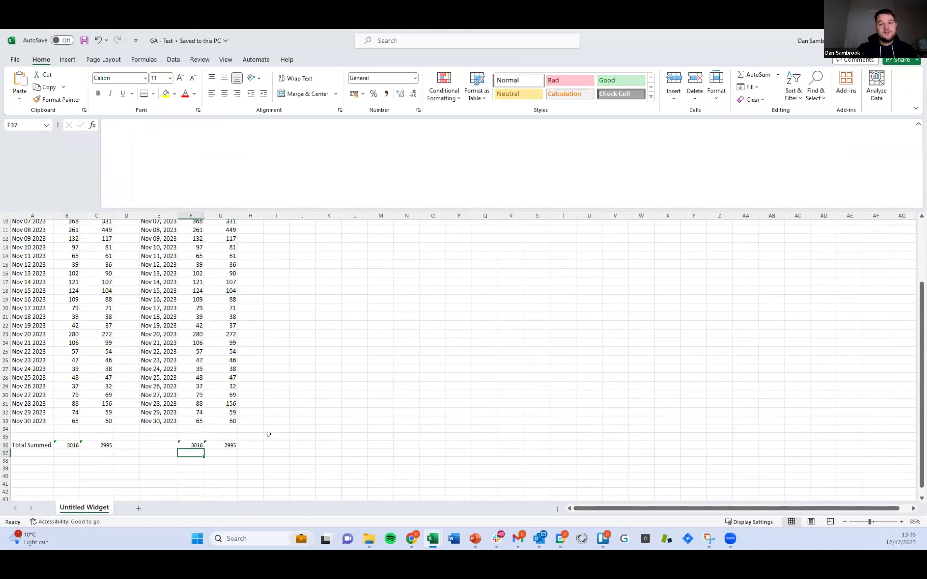
pyautogui.press('Up')
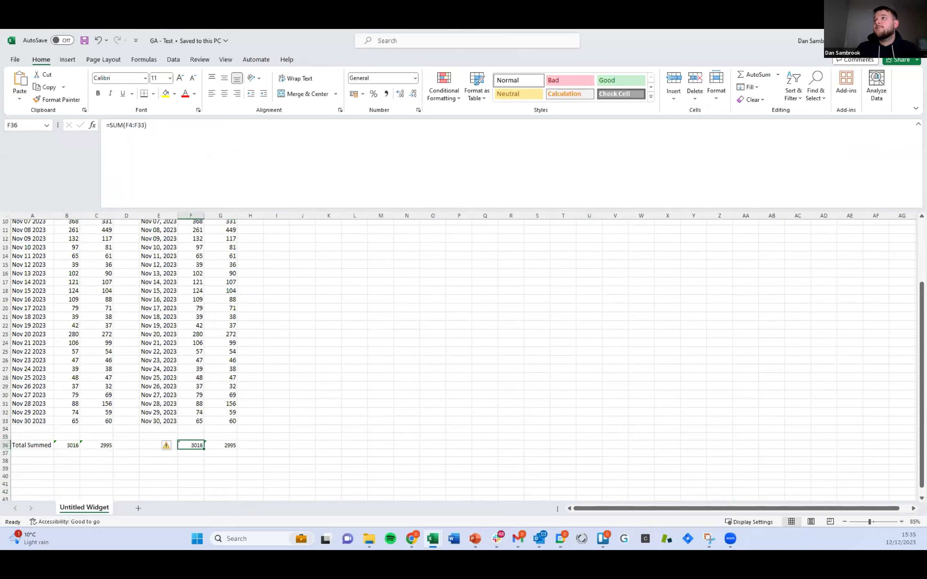
# In the GA - Test dashboard's Page Path section, remove the First User Default Channel Group and Session Source / Medium dimensions from the upper widget.
pyautogui.hotkey('alt', 'Tab')
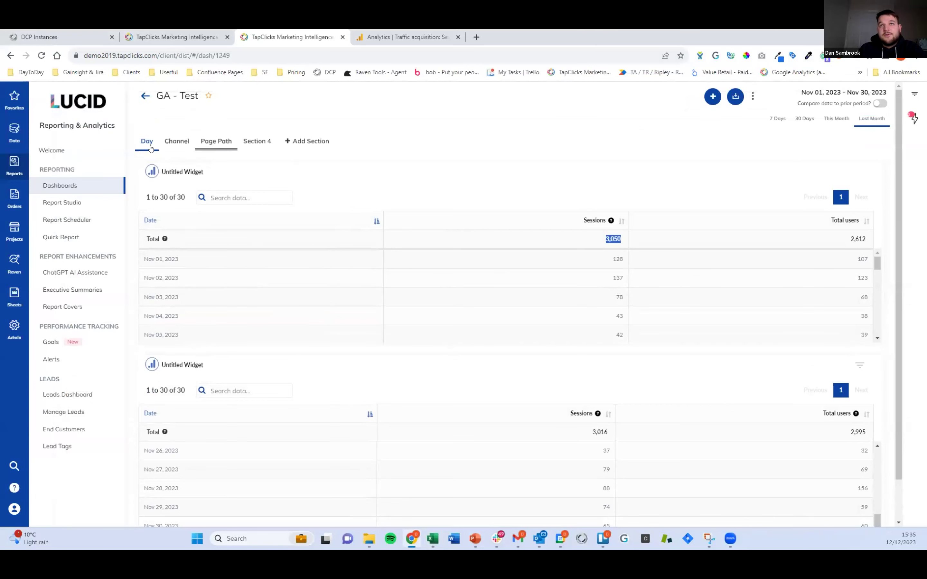
pyautogui.click(173, 144)
pyautogui.click(216, 142)
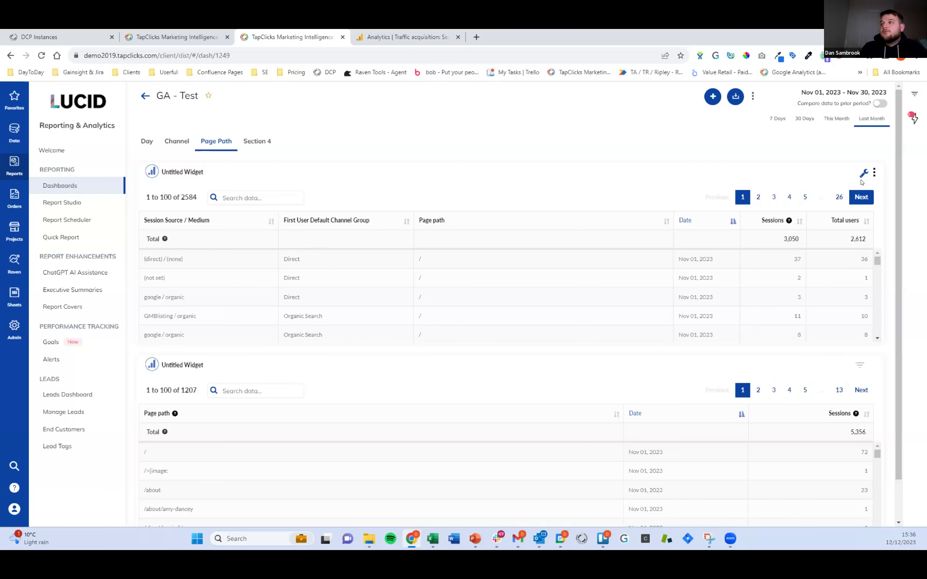
pyautogui.click(875, 173)
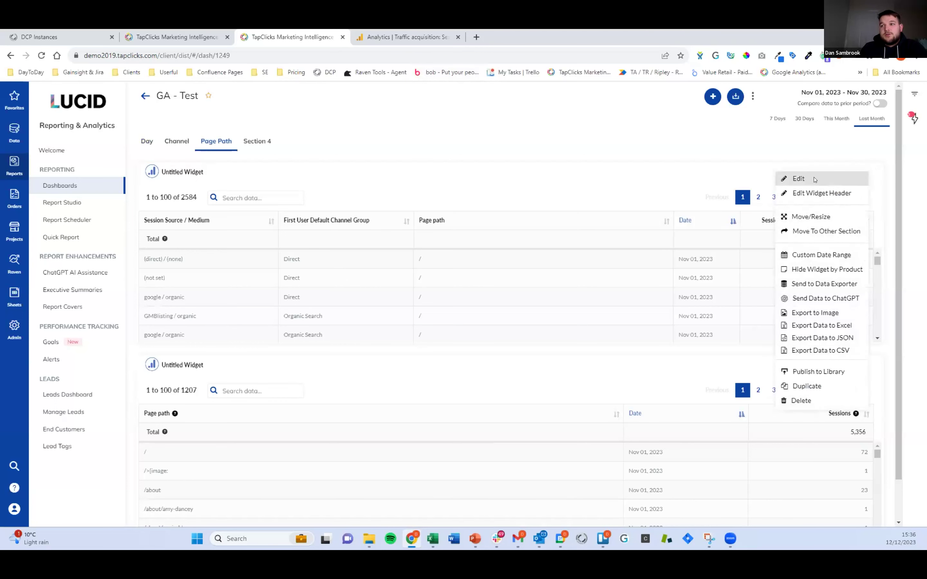
pyautogui.click(815, 180)
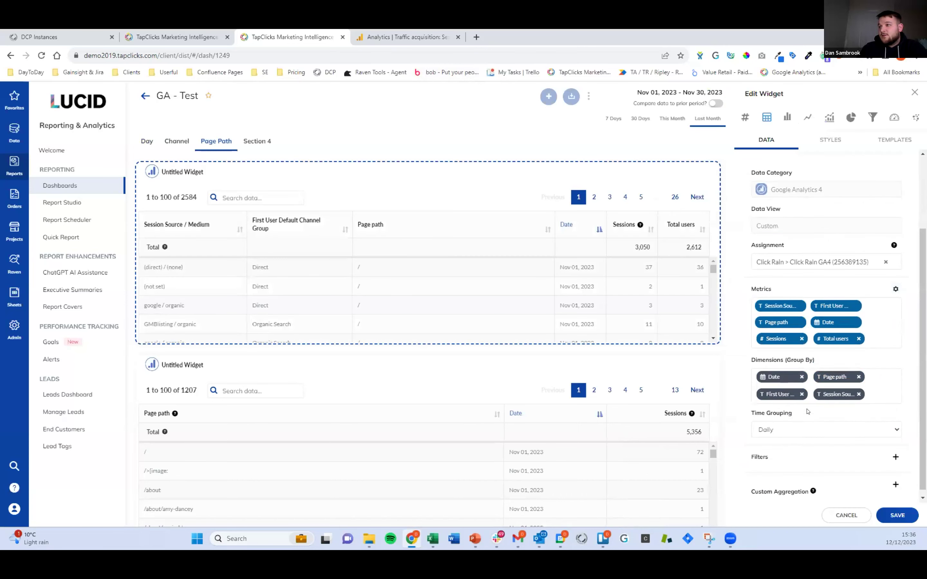
pyautogui.click(802, 394)
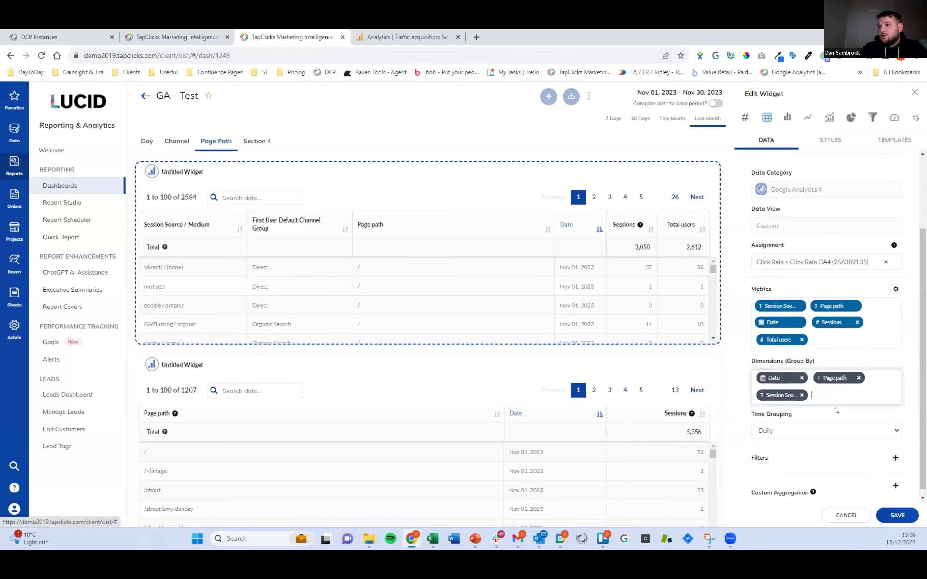
pyautogui.click(802, 395)
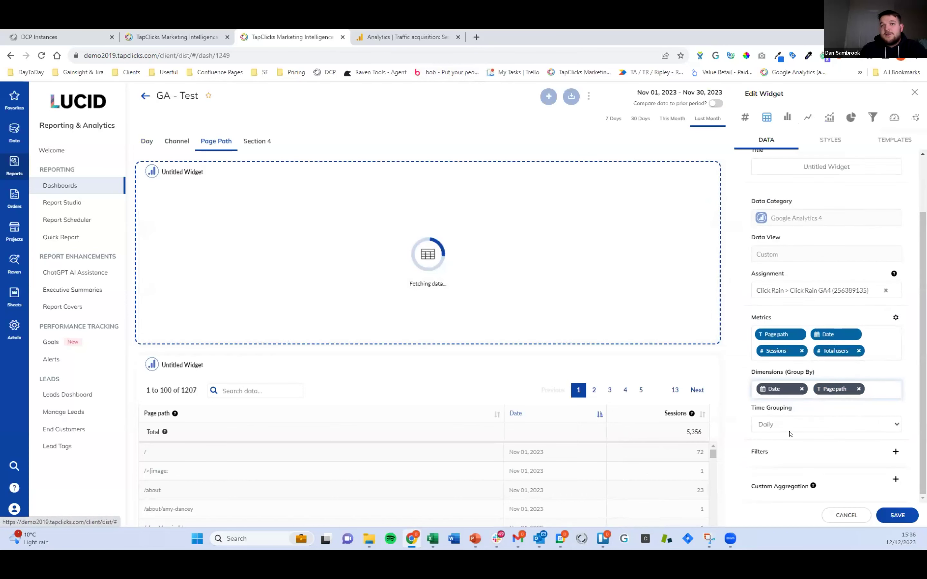
# Save the upper widget grouped by Date and Page path, and check its row count and Sessions total.
pyautogui.click(901, 516)
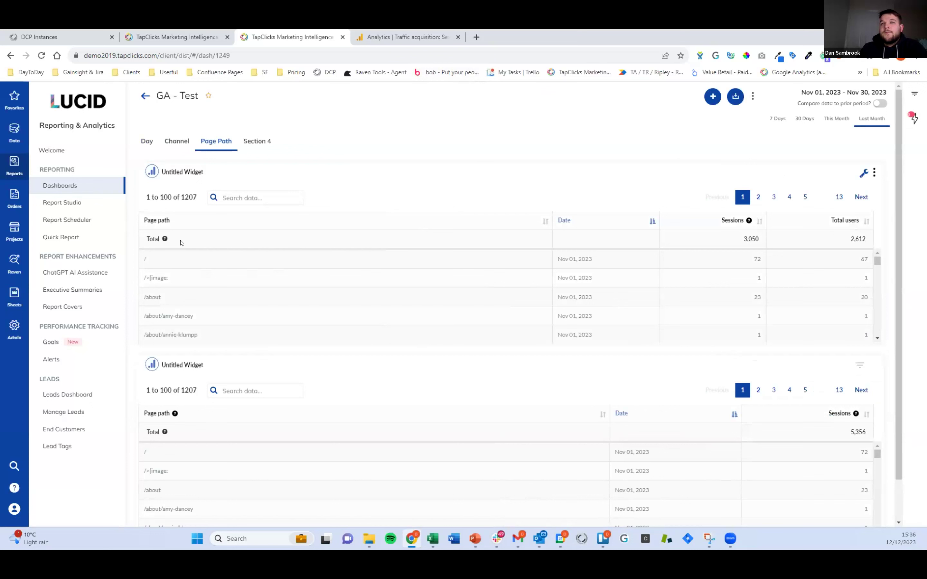
pyautogui.moveTo(197, 197); pyautogui.dragTo(176, 197)
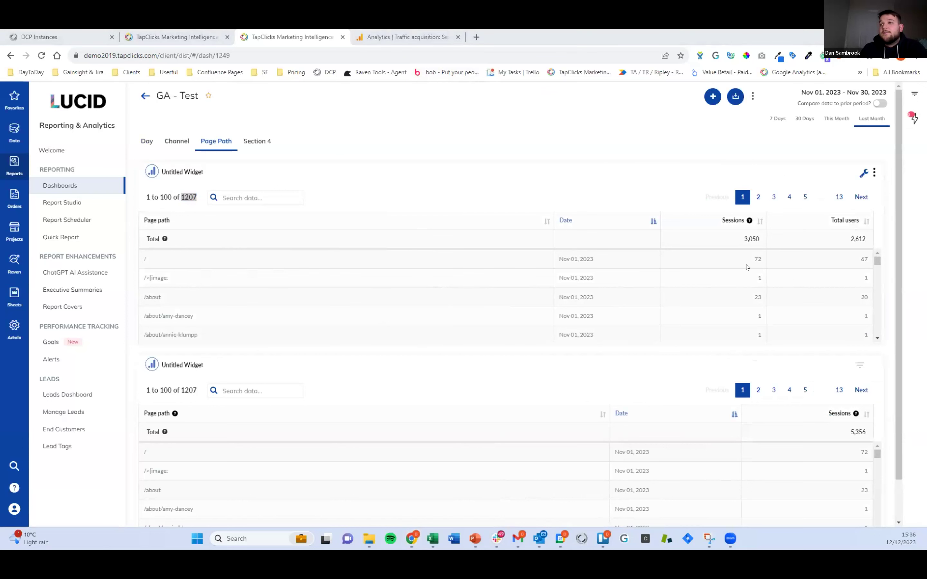
pyautogui.click(796, 290)
pyautogui.doubleClick(746, 238)
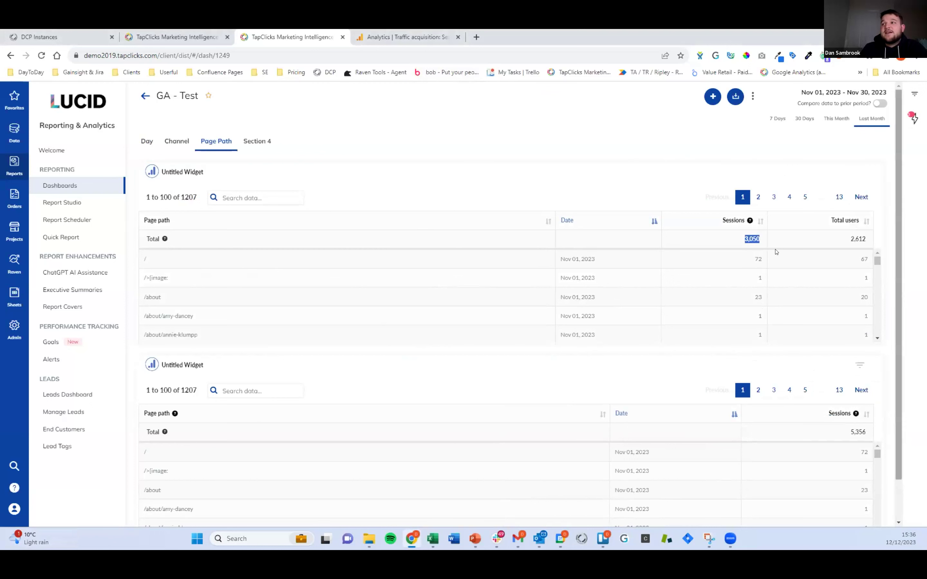
pyautogui.click(756, 259)
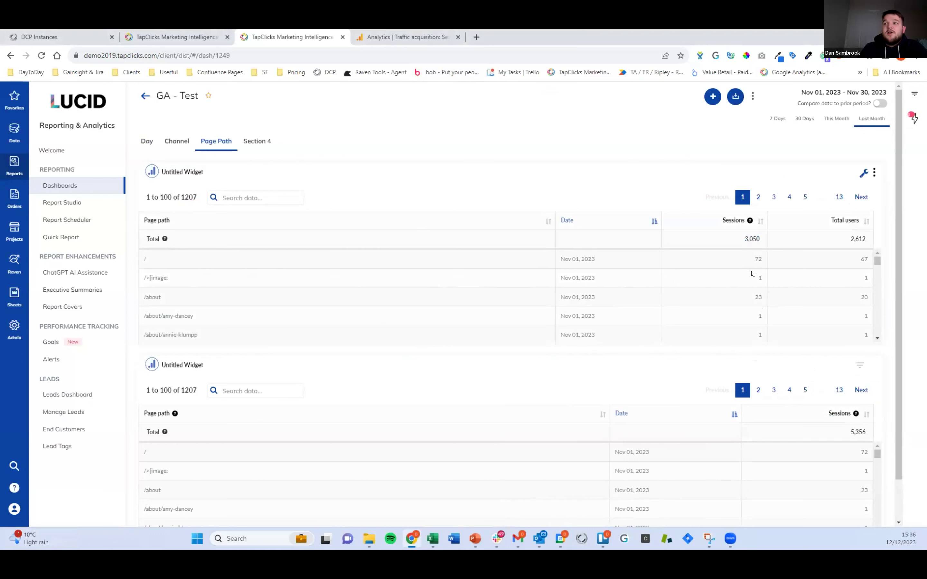
pyautogui.moveTo(762, 241); pyautogui.dragTo(737, 243)
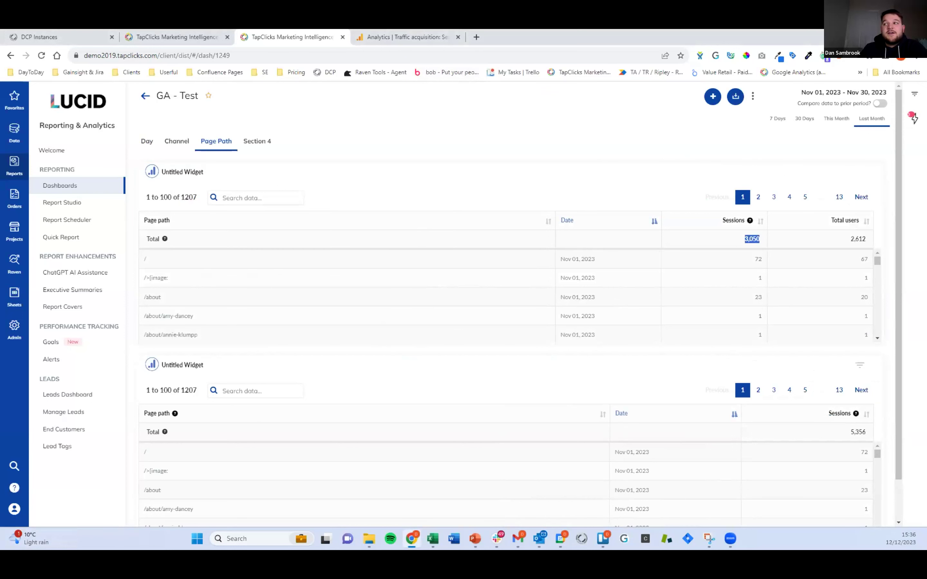
# Compare the row counts of the lower and upper Page Path widgets.
pyautogui.scroll(-2, 893, 343)
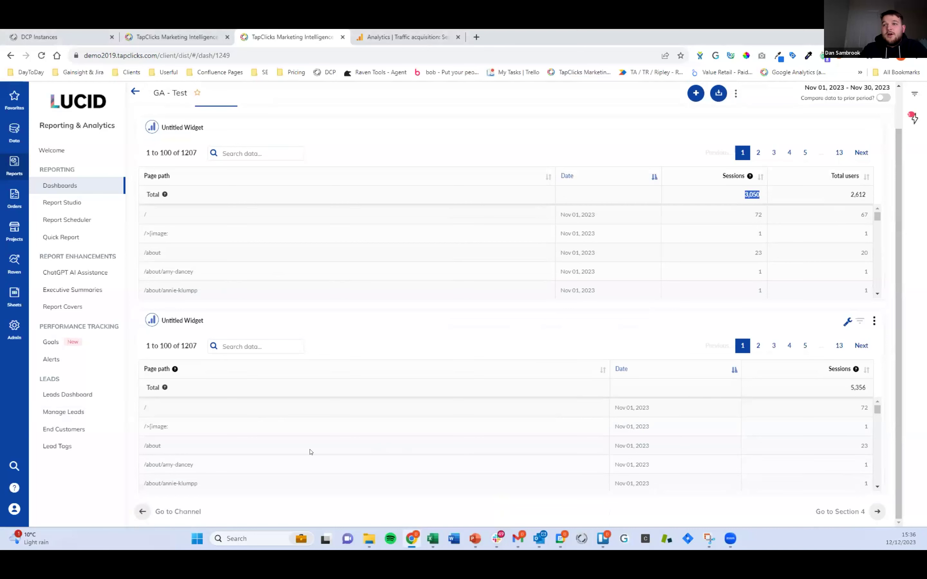
pyautogui.moveTo(199, 349); pyautogui.dragTo(180, 347)
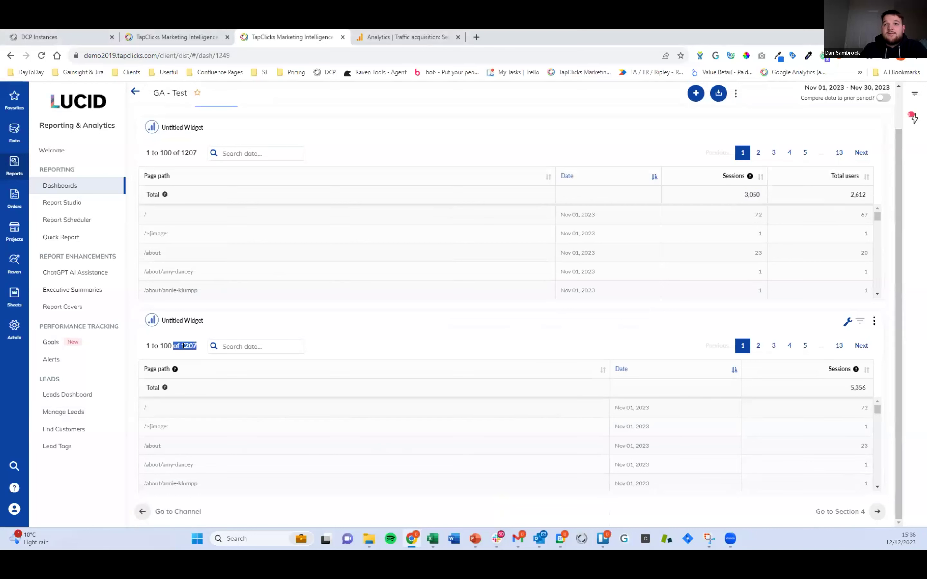
pyautogui.moveTo(197, 152); pyautogui.dragTo(181, 152)
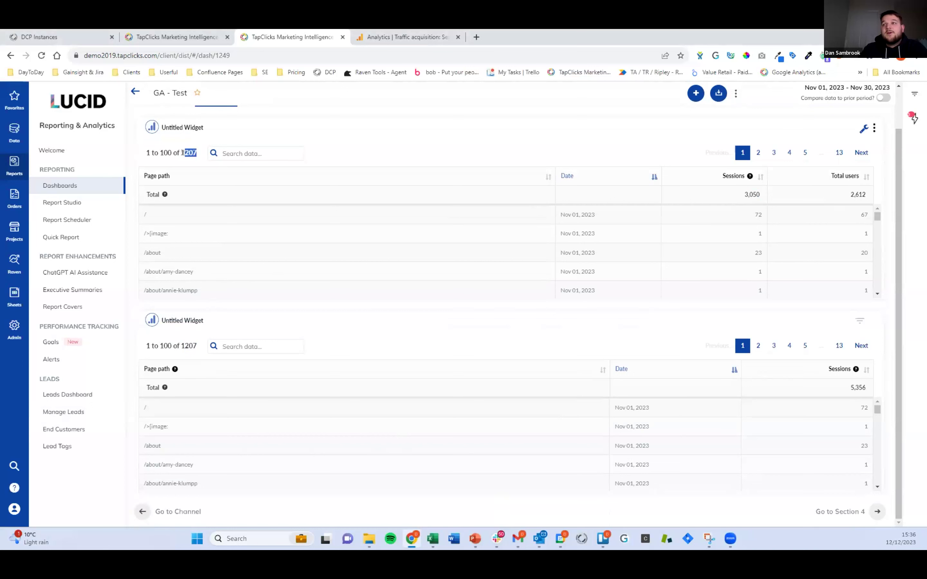
# Compare the Sessions of the "/" page path on Nov 01, 2023 in both widgets, and check the lower widget's Sessions total.
pyautogui.doubleClick(760, 215)
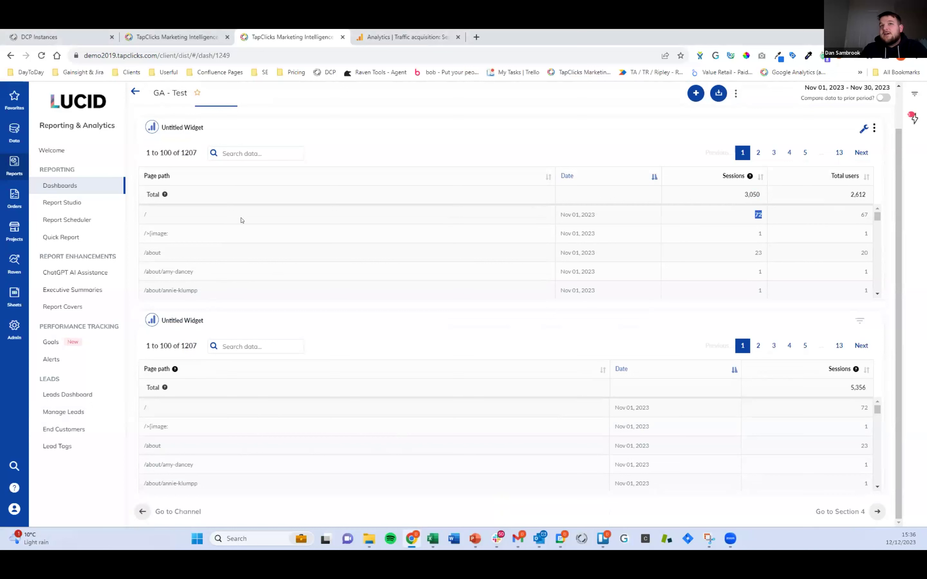
pyautogui.click(150, 217)
pyautogui.moveTo(600, 219); pyautogui.dragTo(558, 219)
pyautogui.doubleClick(864, 407)
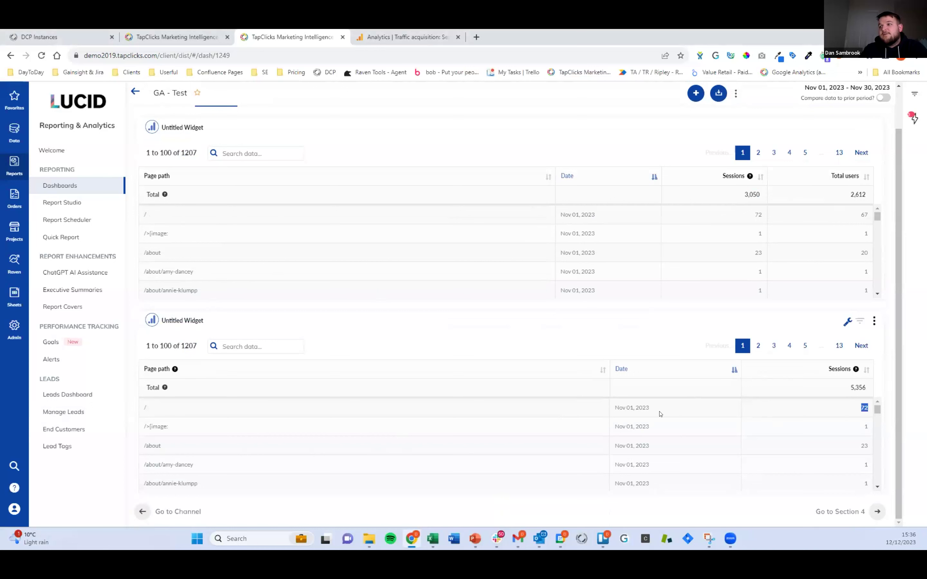
pyautogui.click(140, 402)
pyautogui.moveTo(662, 404); pyautogui.dragTo(612, 410)
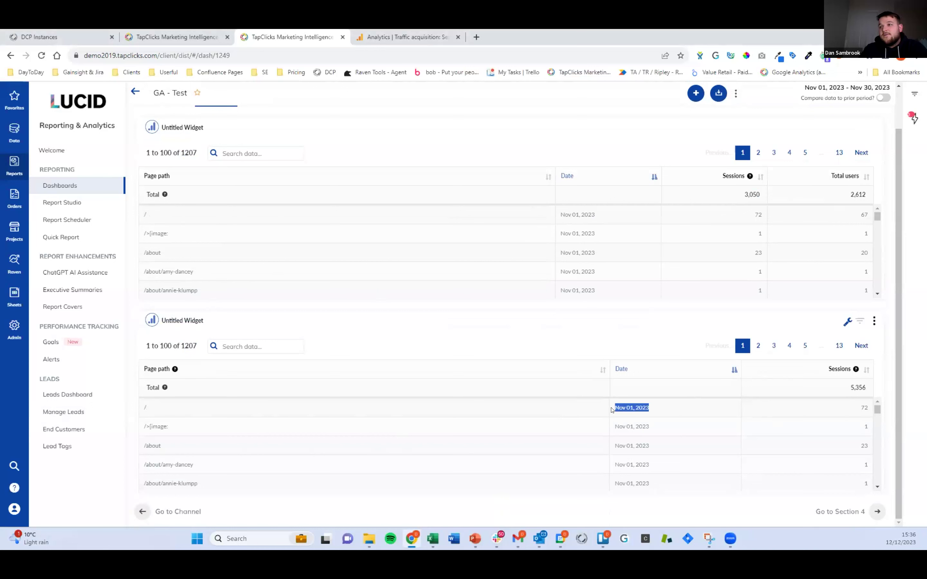
pyautogui.moveTo(868, 388); pyautogui.dragTo(831, 397)
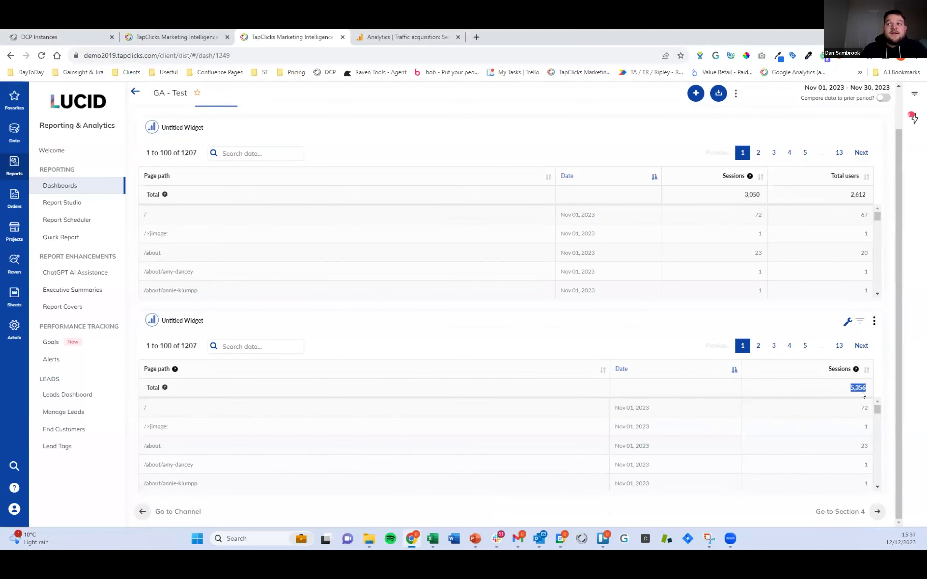
pyautogui.scroll(2, 513, 366)
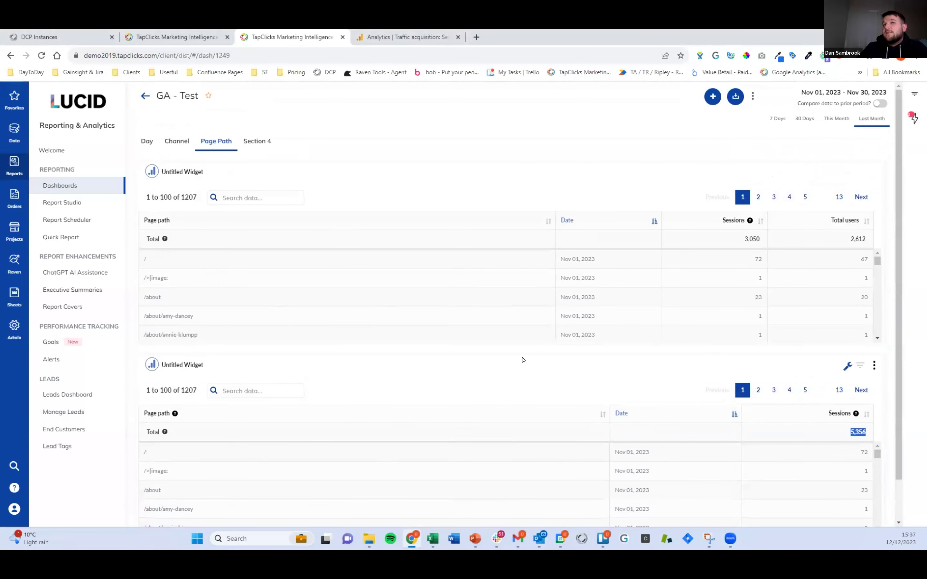
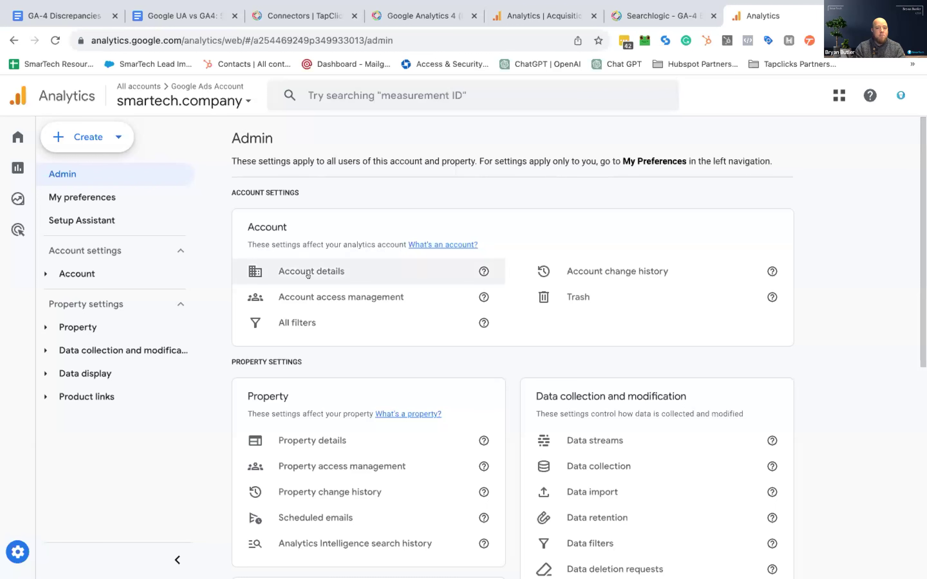
# In Google Analytics admin, view the smartech.company web data stream's Measurement ID and Google tag section, and close the stream details.
pyautogui.click(595, 439)
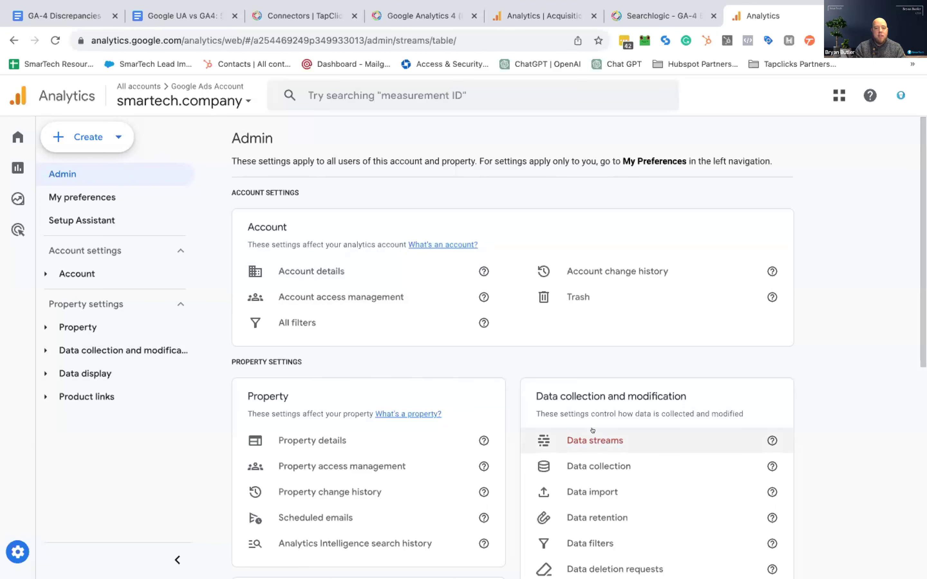
pyautogui.click(818, 212)
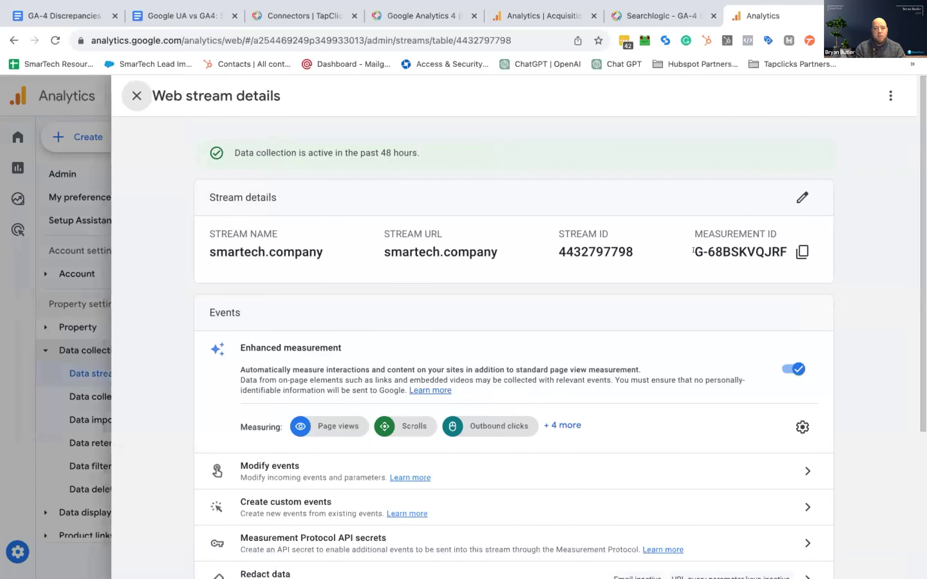
pyautogui.moveTo(693, 233); pyautogui.dragTo(778, 234)
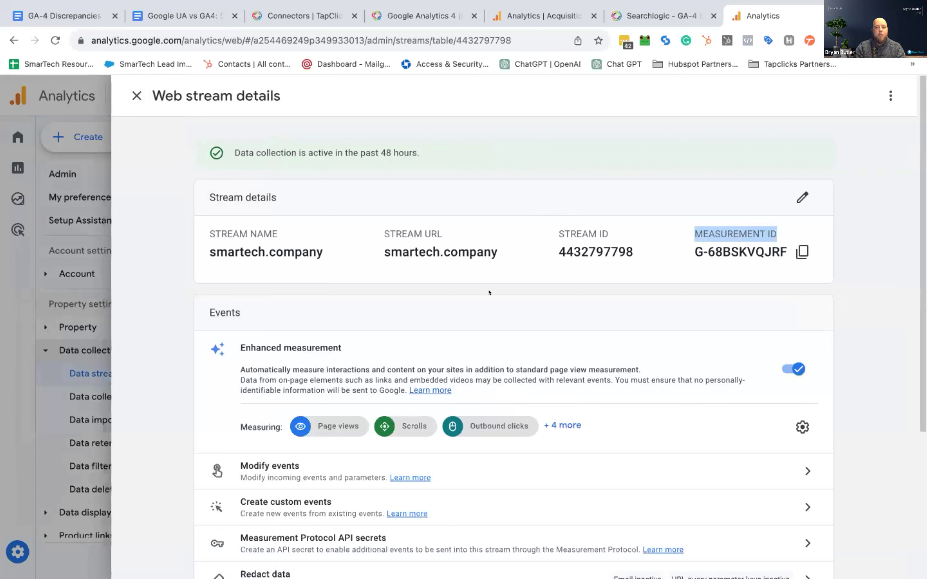
pyautogui.scroll(-5, 489, 292)
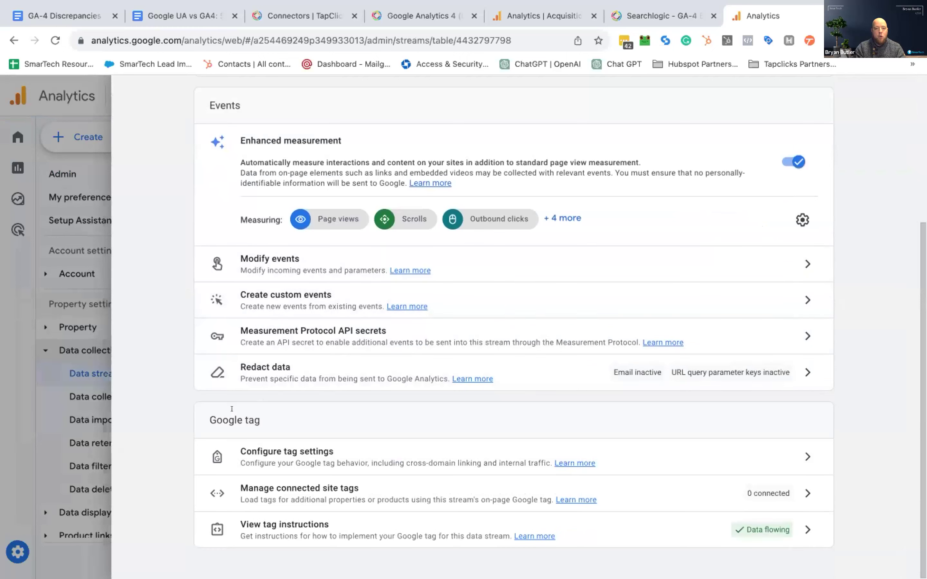
pyautogui.tripleClick(232, 416)
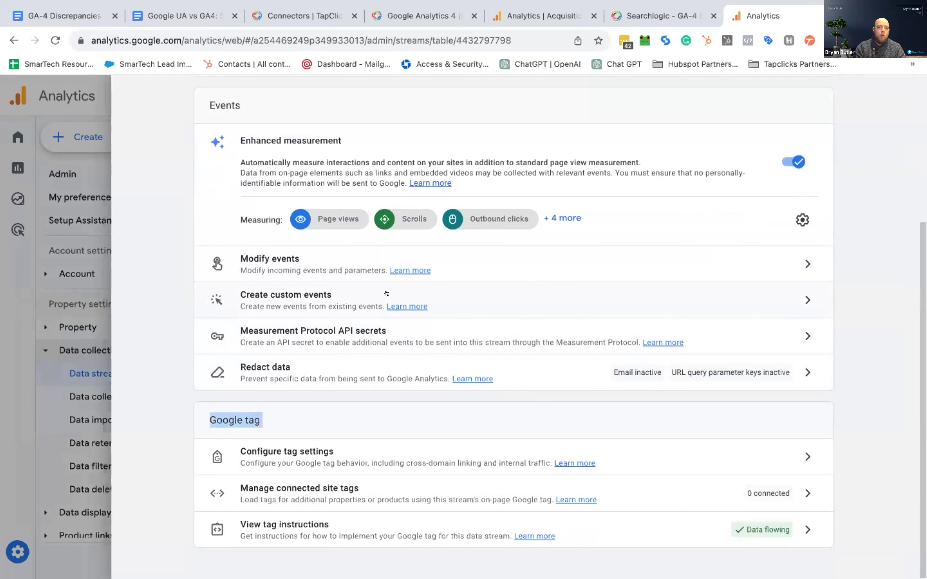
pyautogui.scroll(6, 386, 294)
pyautogui.click(131, 95)
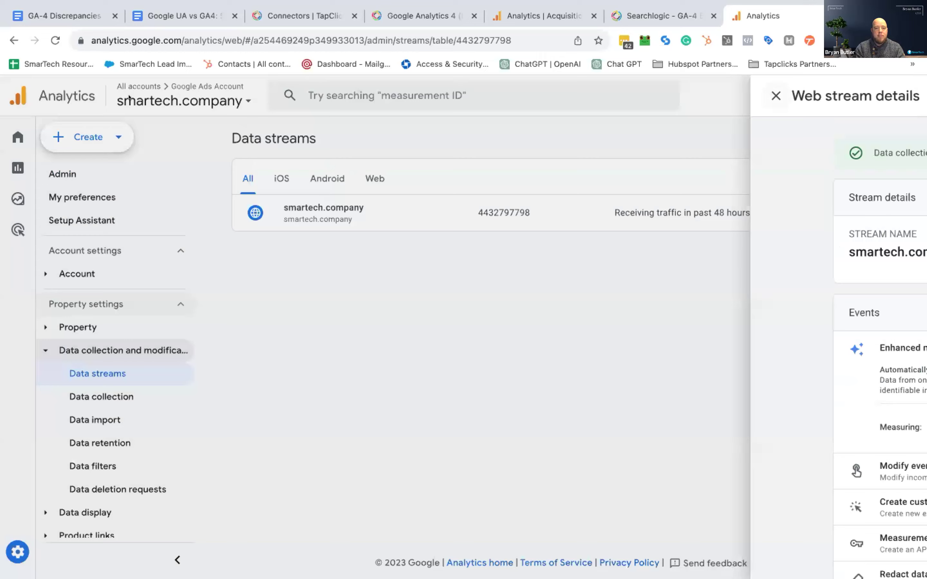
# Reopen the smartech.company data stream, view its Google tag configuration settings, and return to the data streams list.
pyautogui.moveTo(26, 551)
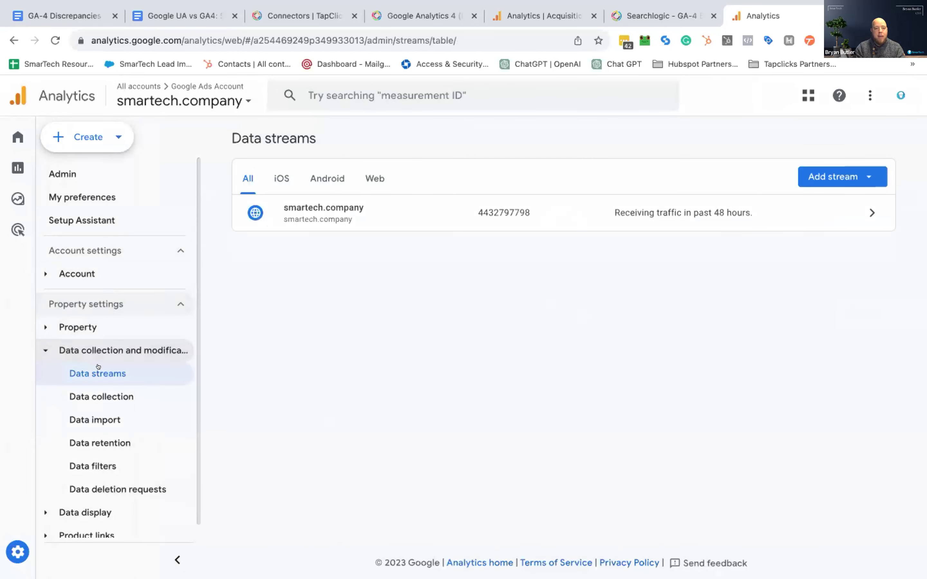
pyautogui.scroll(-1, 88, 375)
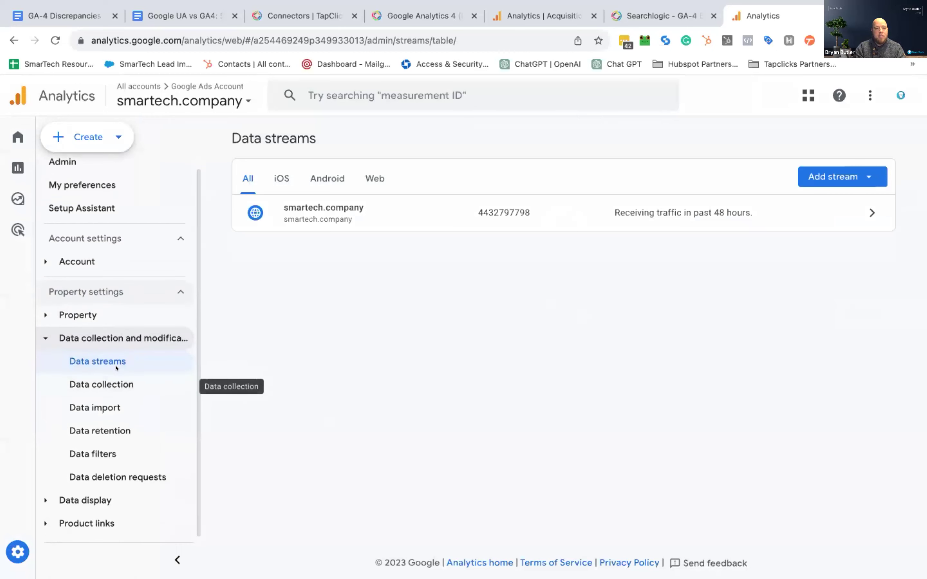
pyautogui.click(760, 204)
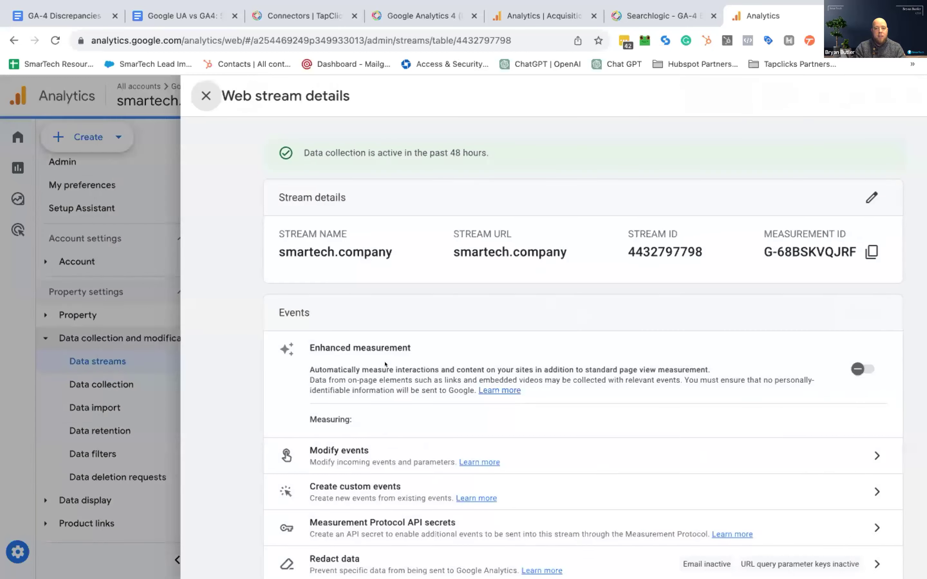
pyautogui.scroll(-5, 385, 358)
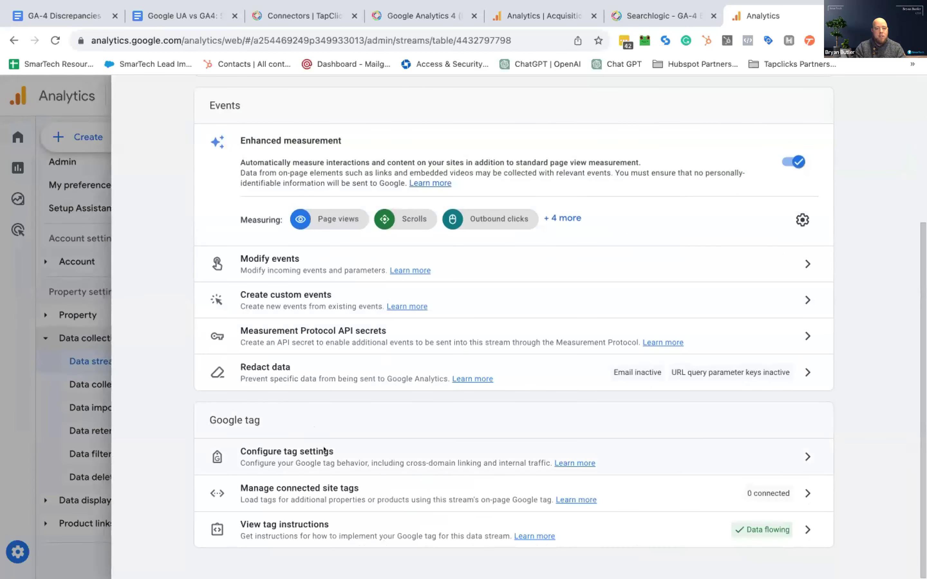
pyautogui.click(819, 461)
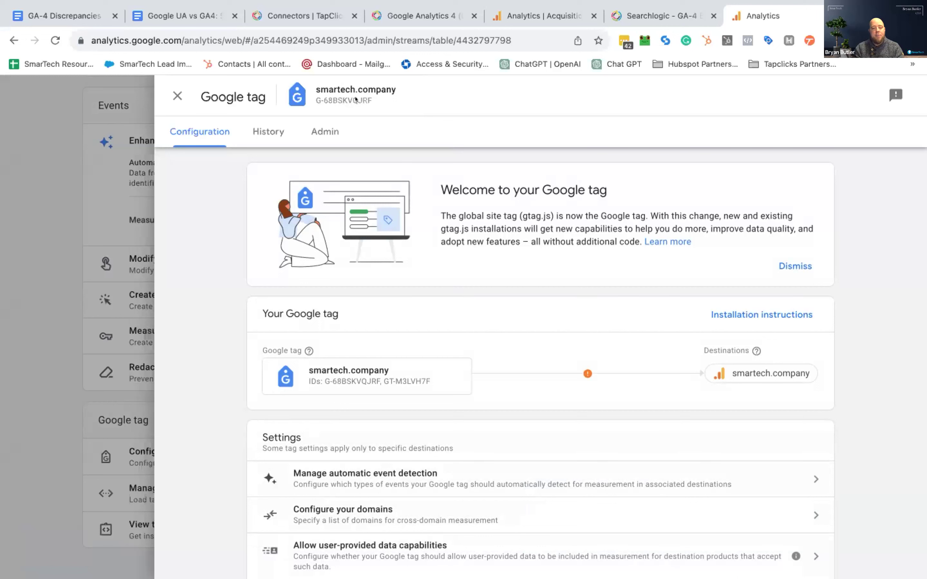
pyautogui.click(176, 95)
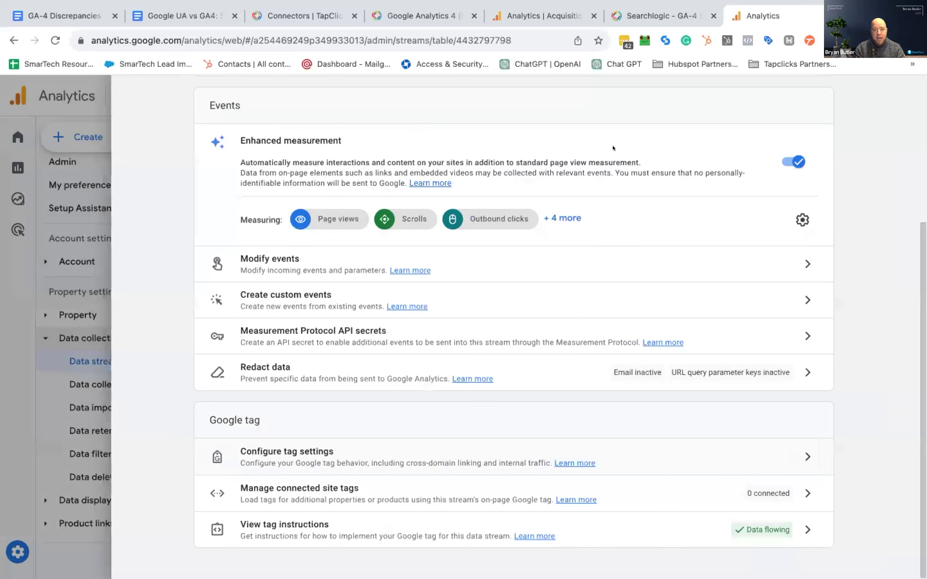
pyautogui.scroll(5, 596, 155)
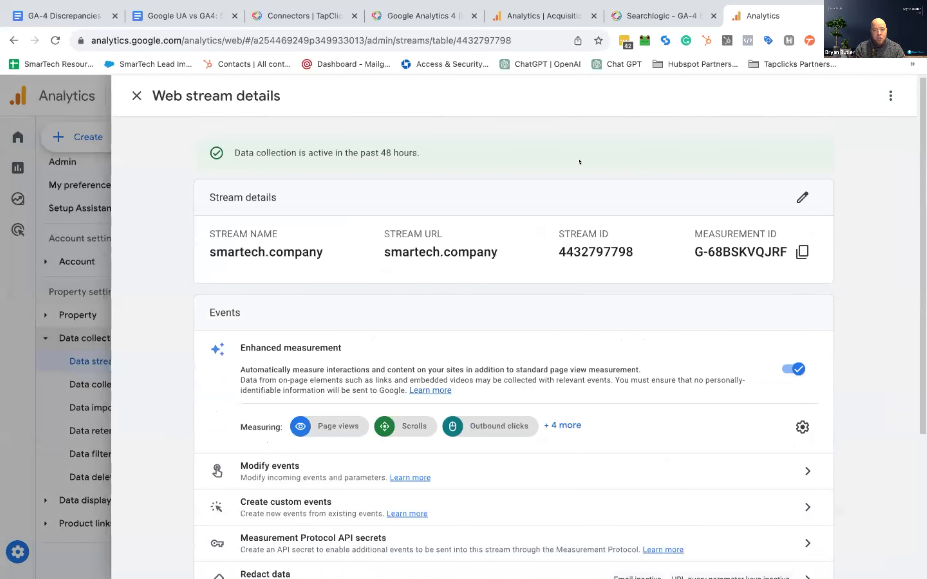
pyautogui.click(137, 95)
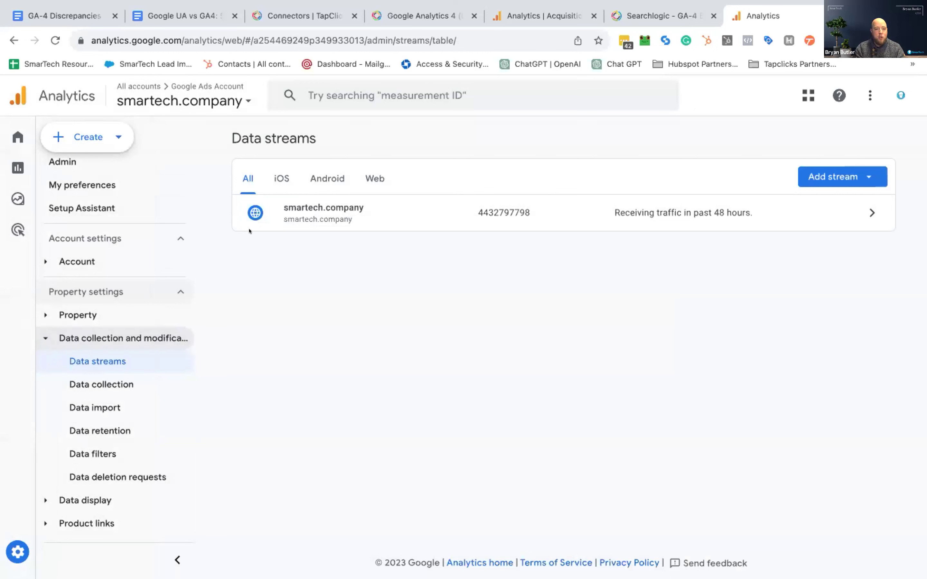
# Go to the Analytics home page and look through its overview cards for users, countries and session channels.
pyautogui.click(17, 139)
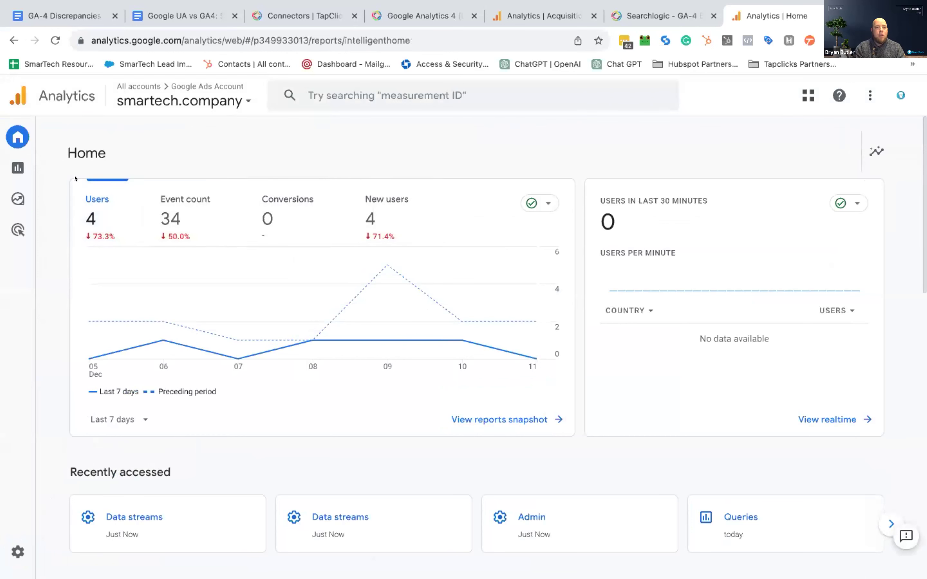
pyautogui.moveTo(23, 192)
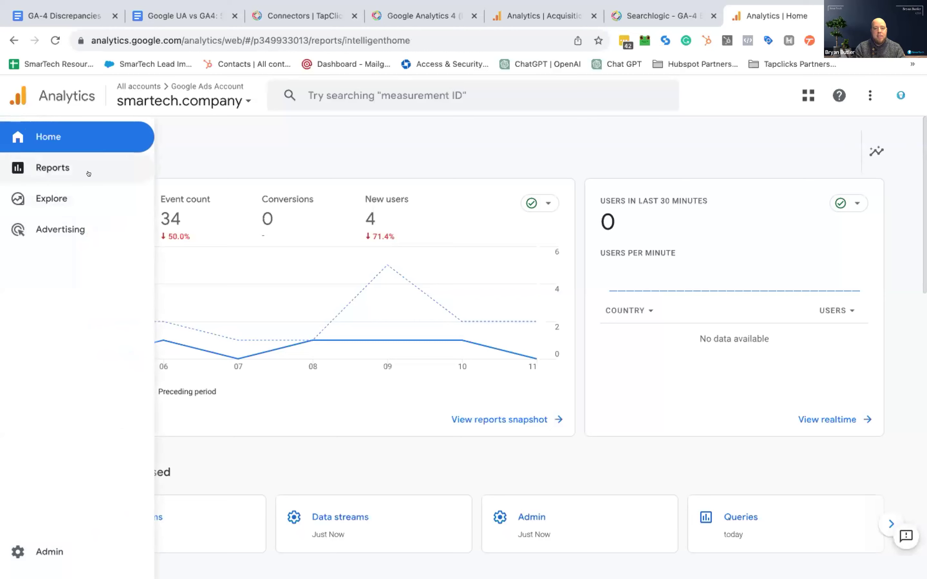
pyautogui.scroll(-5, 489, 234)
pyautogui.scroll(-4, 488, 234)
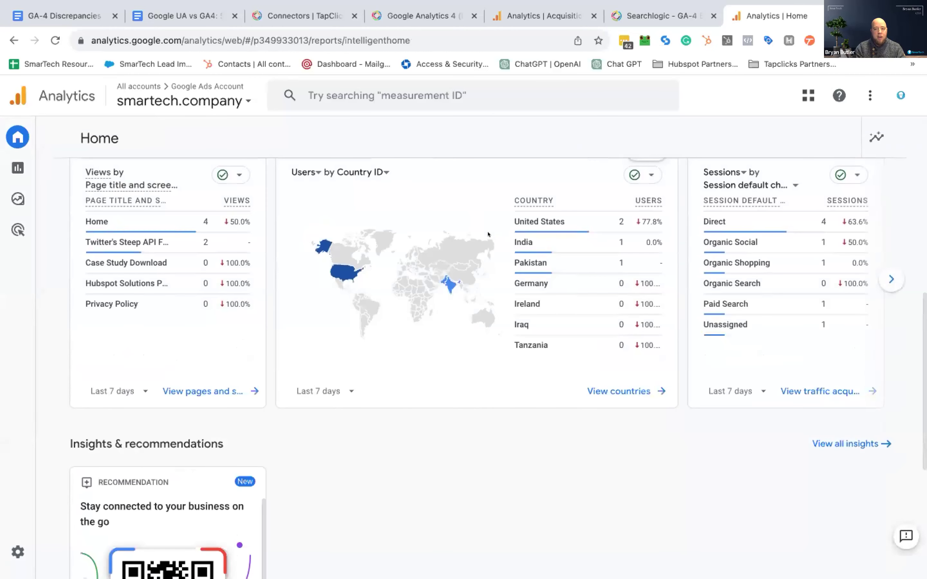
pyautogui.scroll(-3, 482, 307)
pyautogui.scroll(10, 171, 202)
pyautogui.scroll(3, 171, 201)
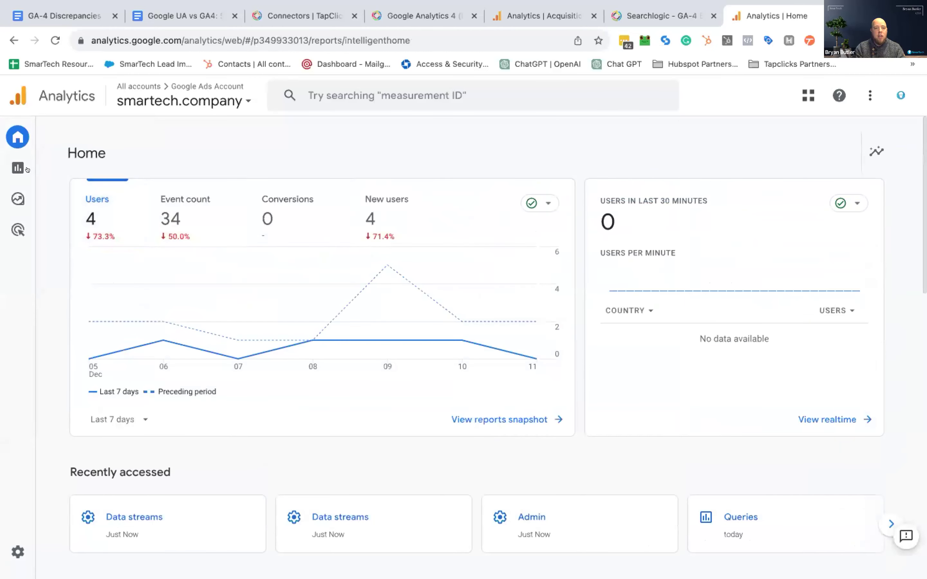
# Open the Acquisition overview among the Life cycle reports.
pyautogui.click(17, 166)
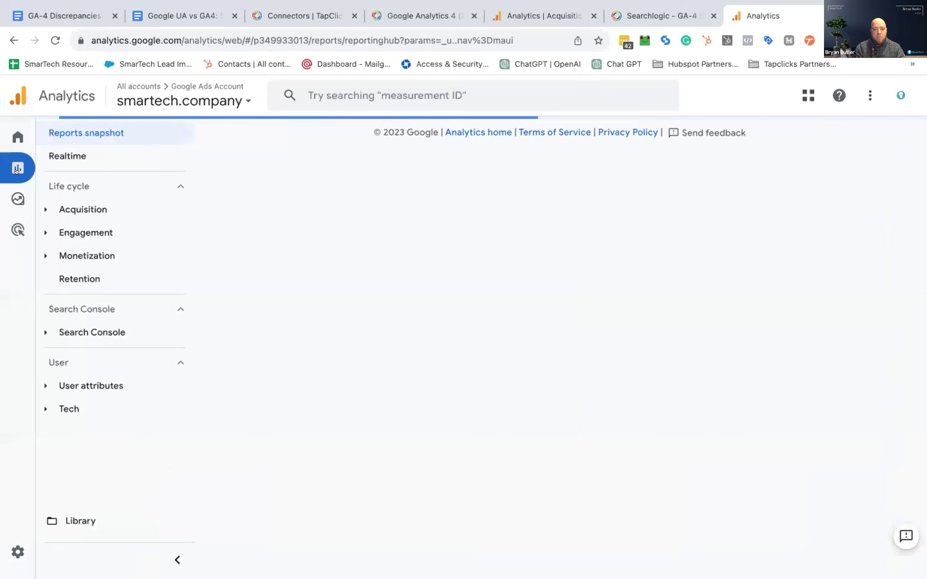
pyautogui.click(78, 211)
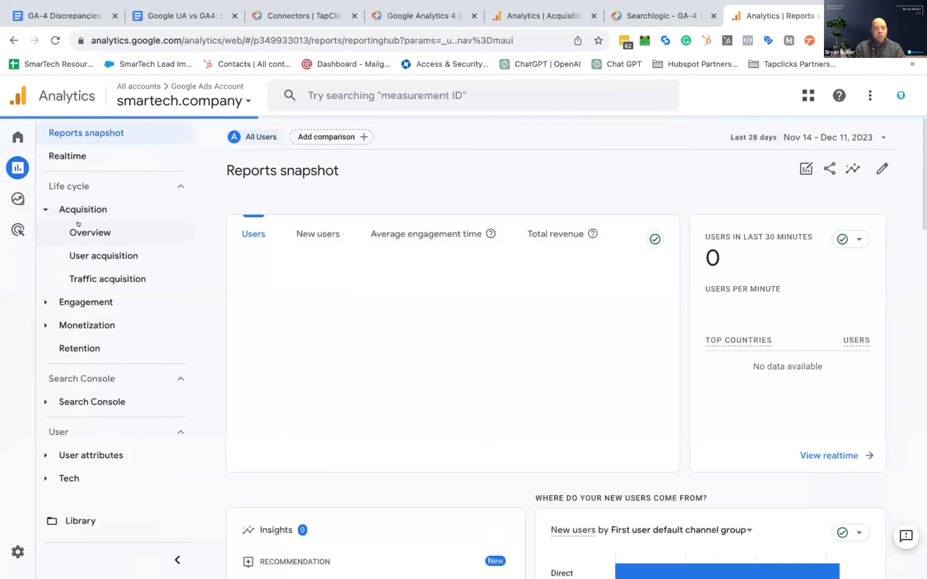
pyautogui.click(78, 224)
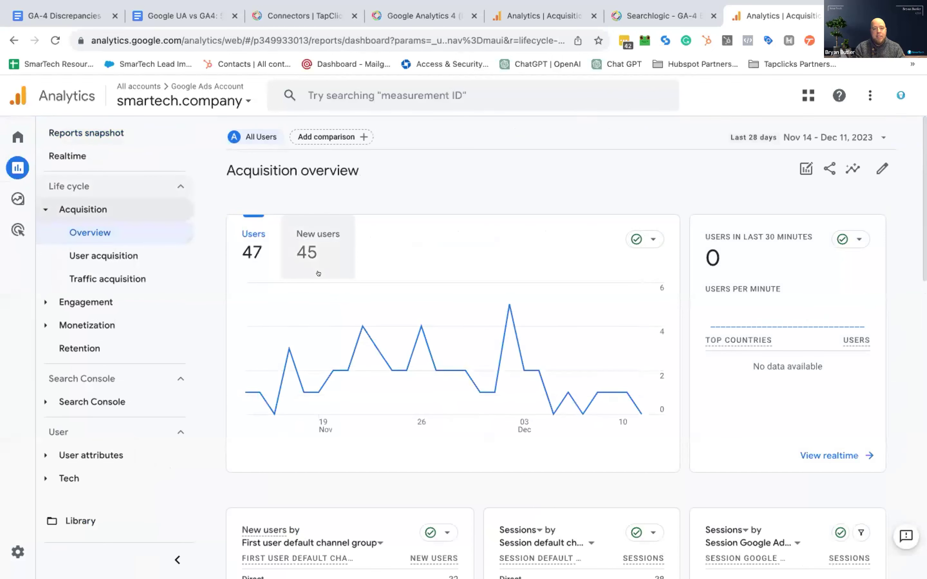
# Open the User acquisition report and review the full set of metric columns in its default channel group table.
pyautogui.click(103, 253)
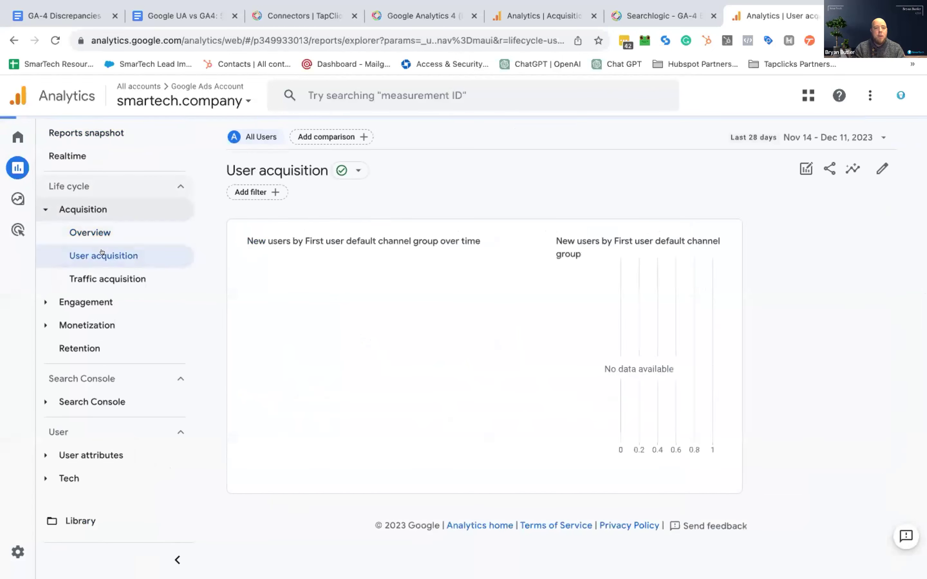
pyautogui.scroll(-2, 499, 304)
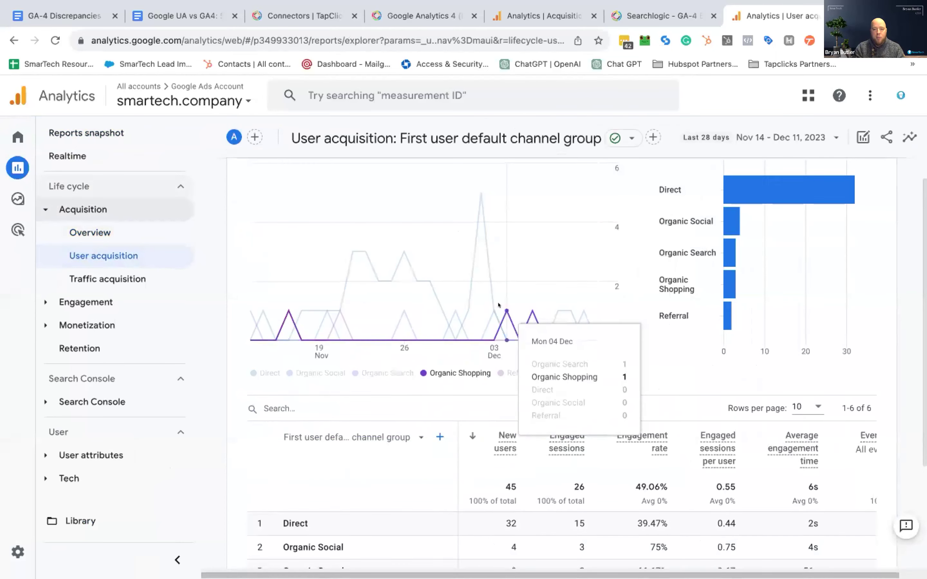
pyautogui.scroll(-4, 500, 322)
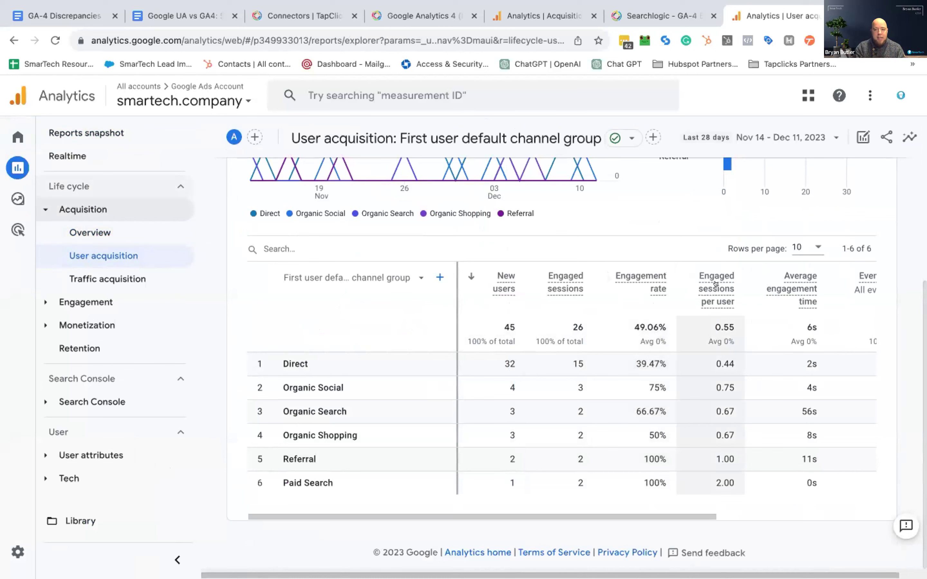
pyautogui.hscroll(5, 751, 291)
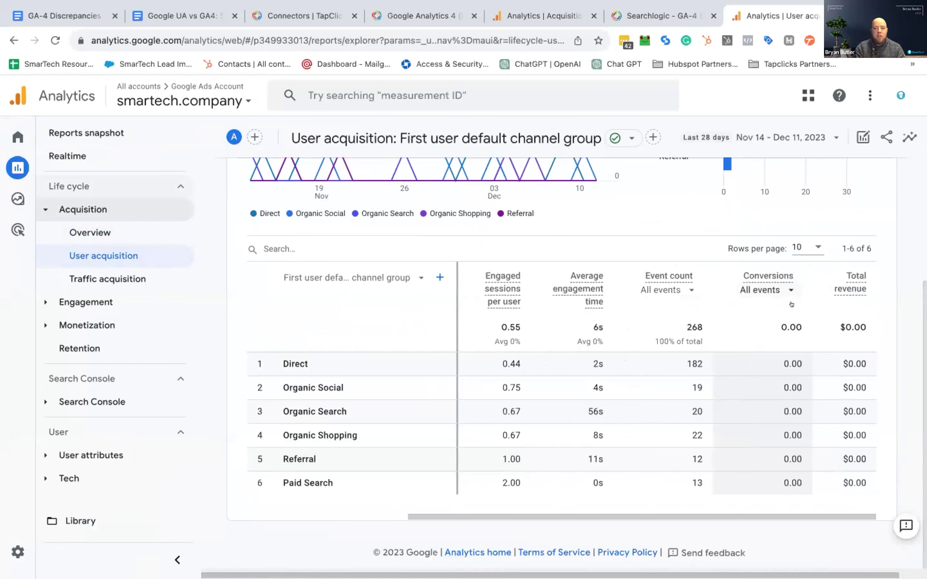
pyautogui.hscroll(-5, 676, 326)
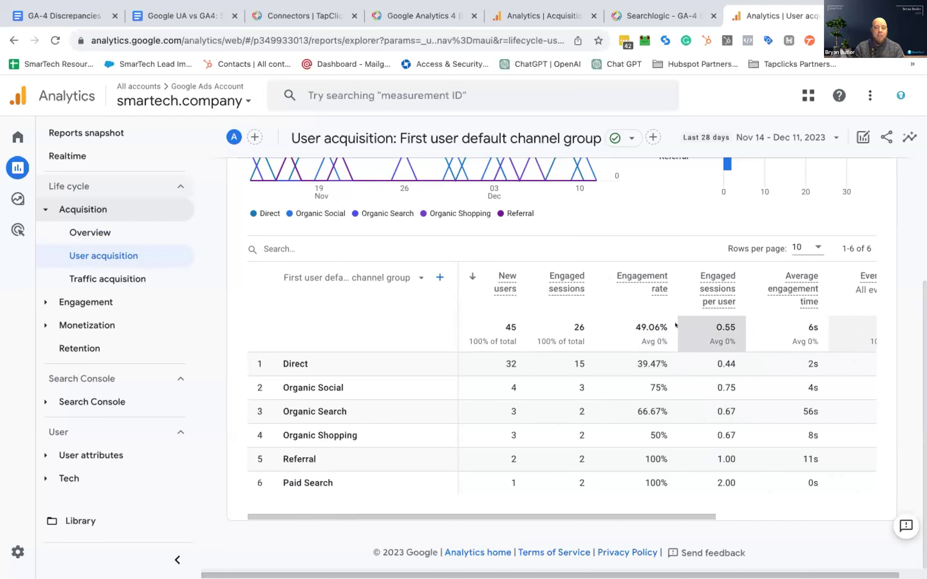
# Open the Traffic acquisition report and examine its session default channel group table, including engagement time per session.
pyautogui.click(139, 283)
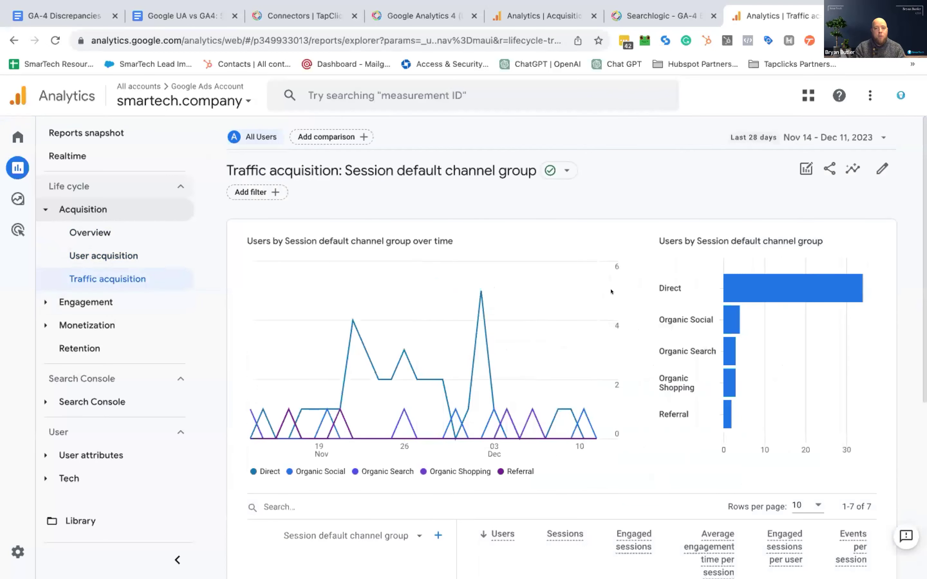
pyautogui.scroll(-7, 602, 295)
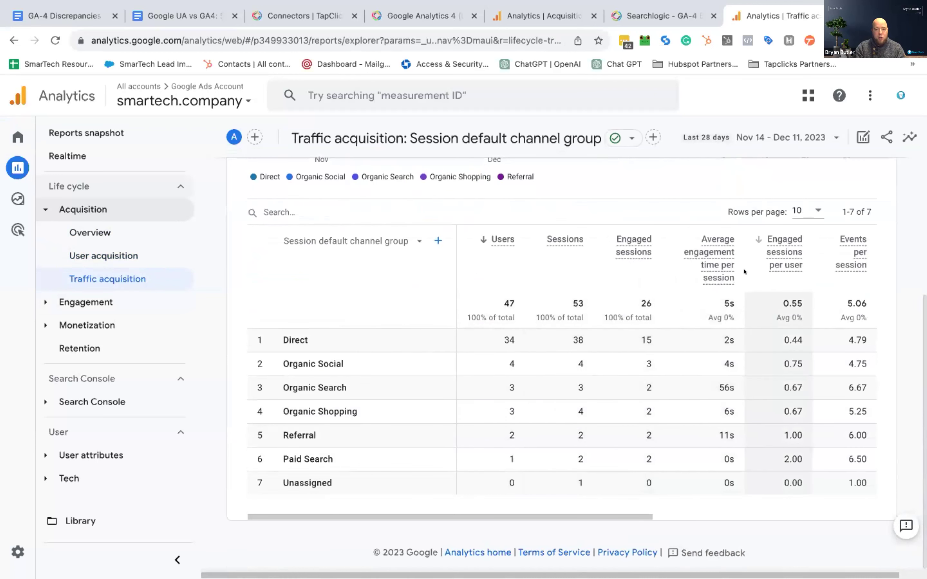
pyautogui.moveTo(689, 273)
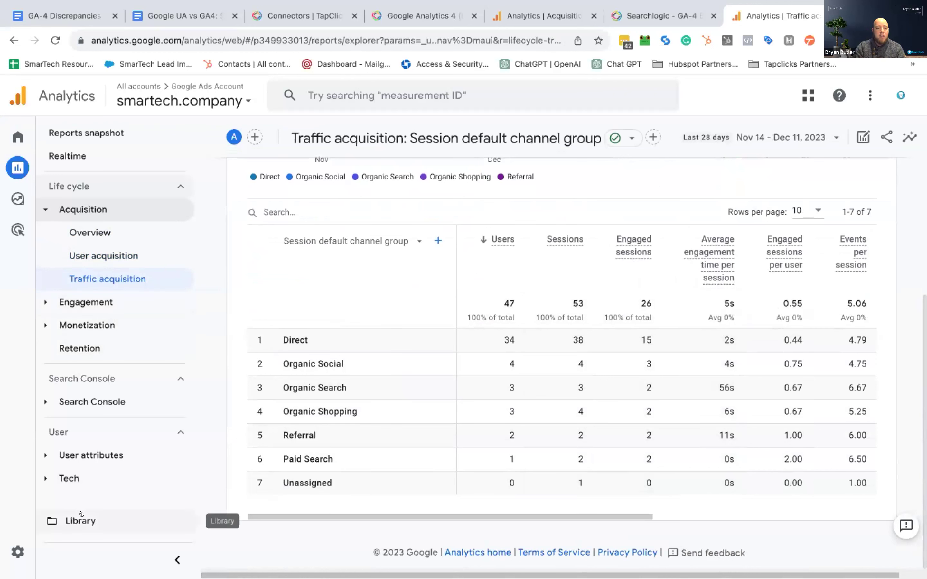
# Go to the property's Admin settings and view the Search Console links among the product links.
pyautogui.click(28, 551)
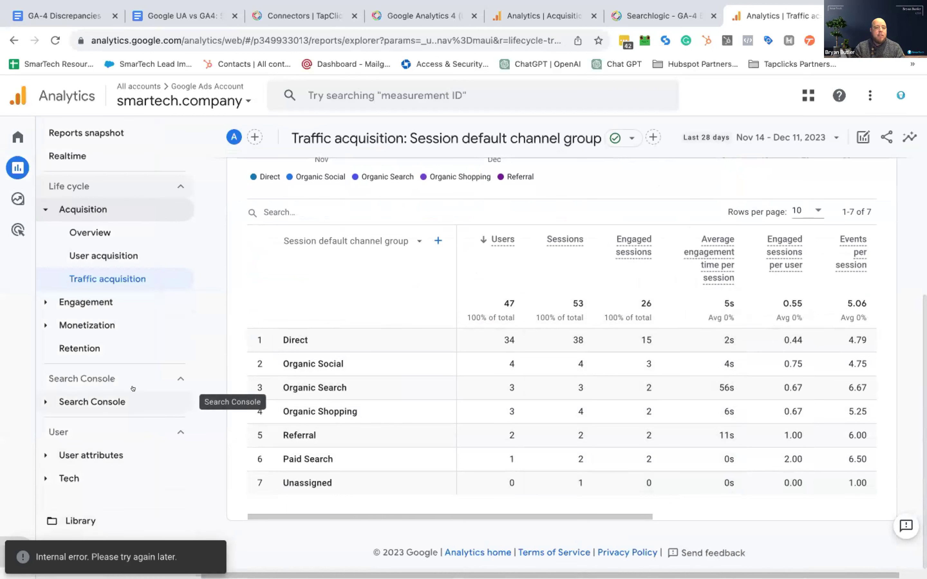
pyautogui.click(176, 561)
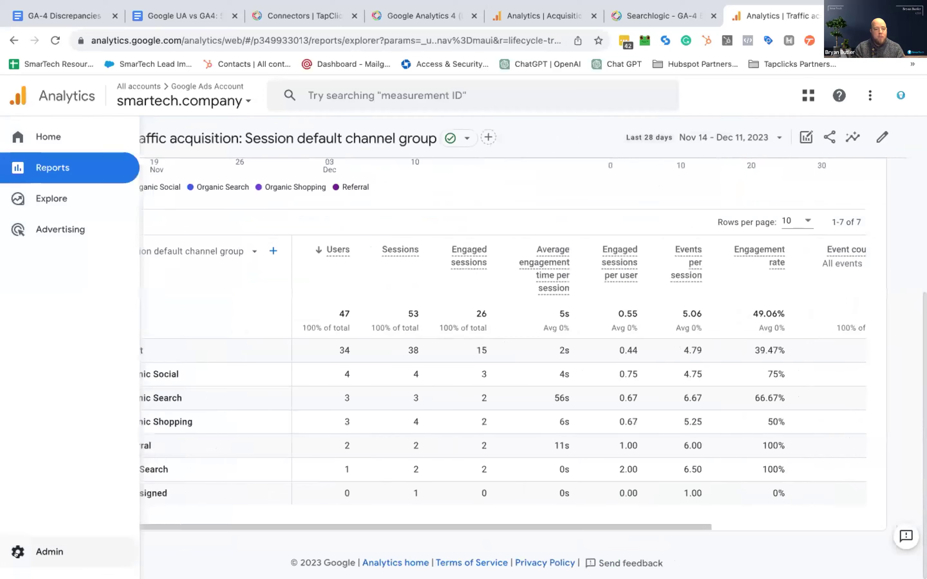
pyautogui.click(16, 553)
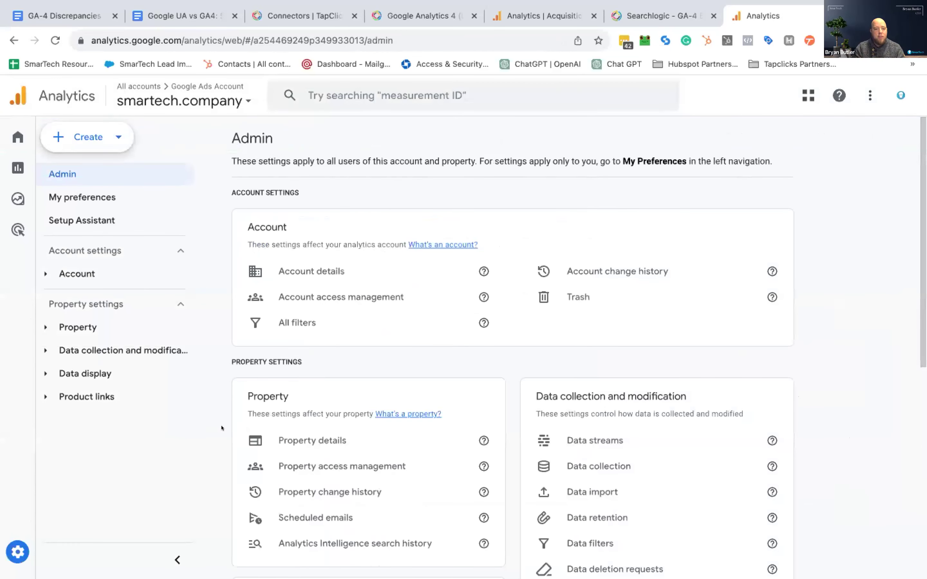
pyautogui.click(88, 396)
pyautogui.scroll(-3, 119, 398)
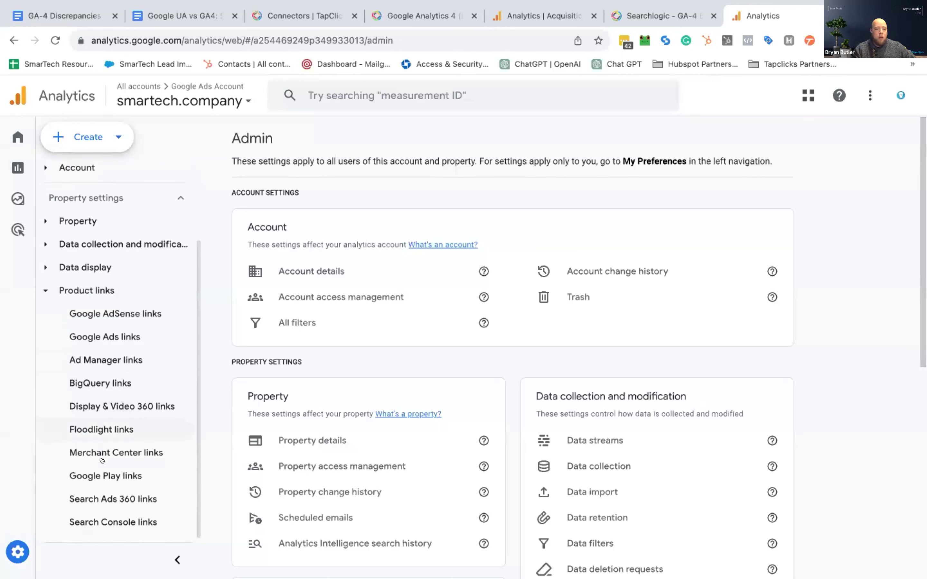
pyautogui.click(109, 522)
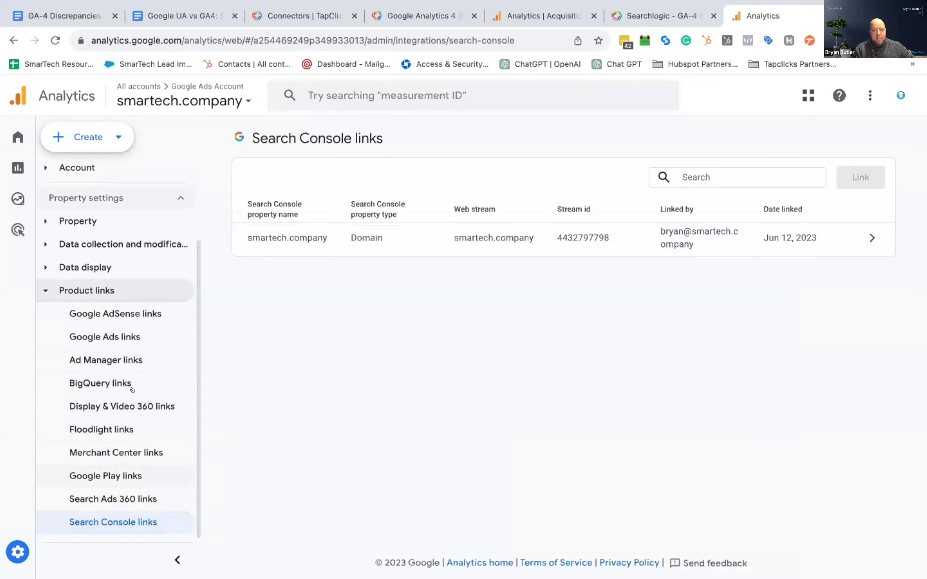
# Return to the reports and view the Search Console Queries report down to its organic search query table.
pyautogui.click(26, 171)
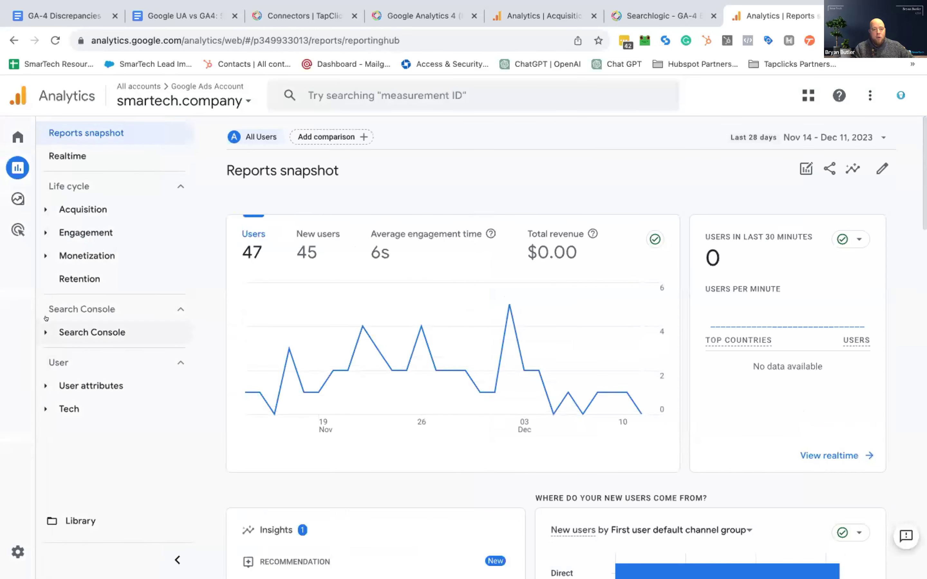
pyautogui.click(66, 334)
pyautogui.click(69, 348)
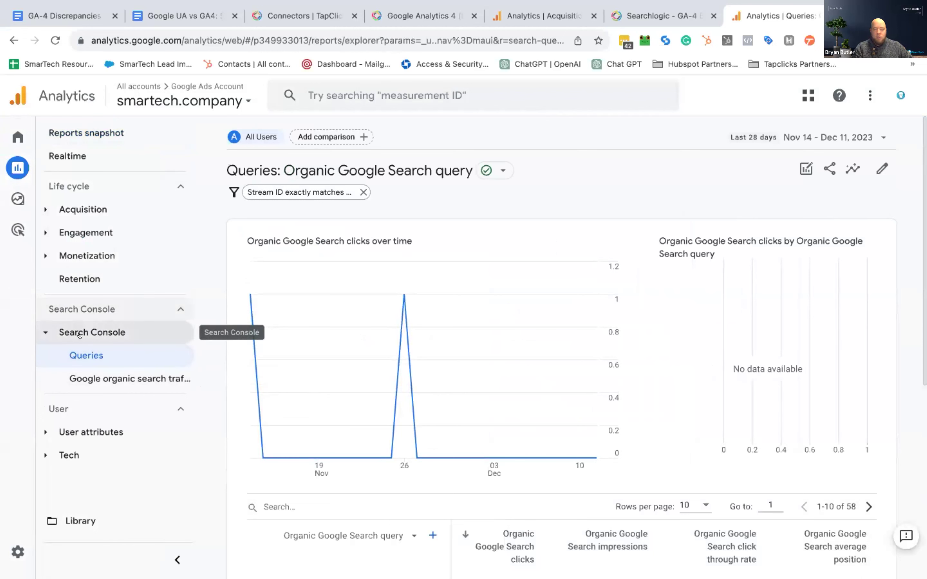
pyautogui.scroll(-5, 284, 344)
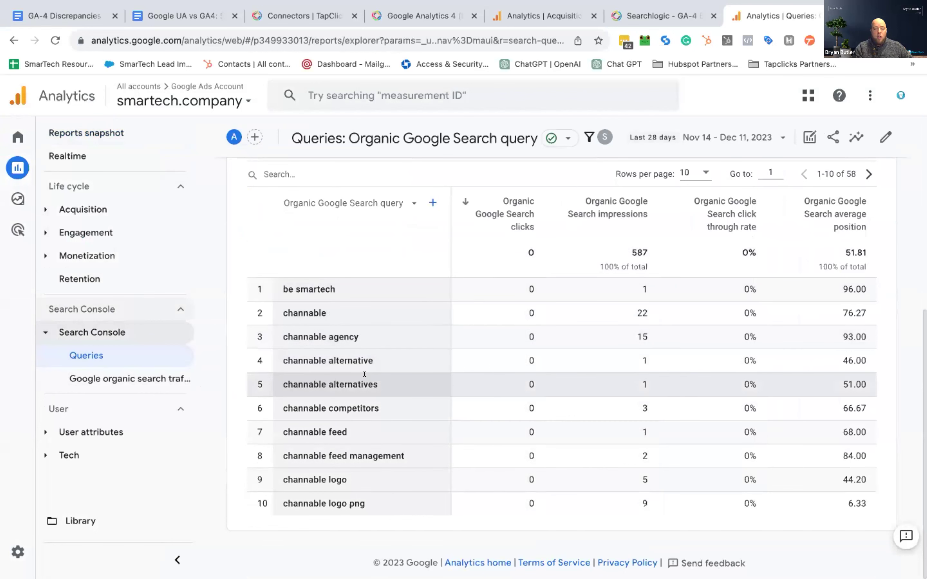
# Open the Google organic search traffic report under Search Console and review its landing page table.
pyautogui.click(121, 378)
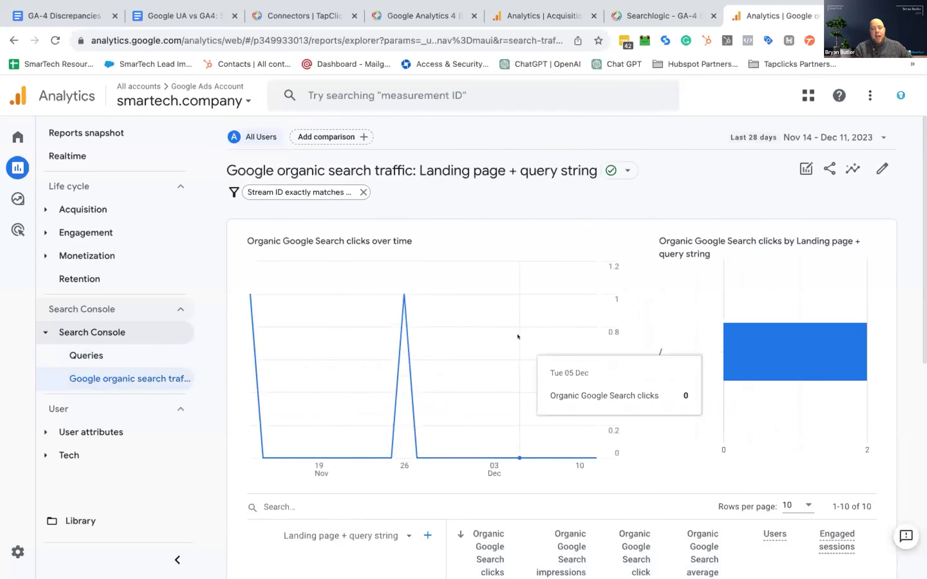
pyautogui.scroll(-3, 517, 338)
pyautogui.scroll(-3, 516, 337)
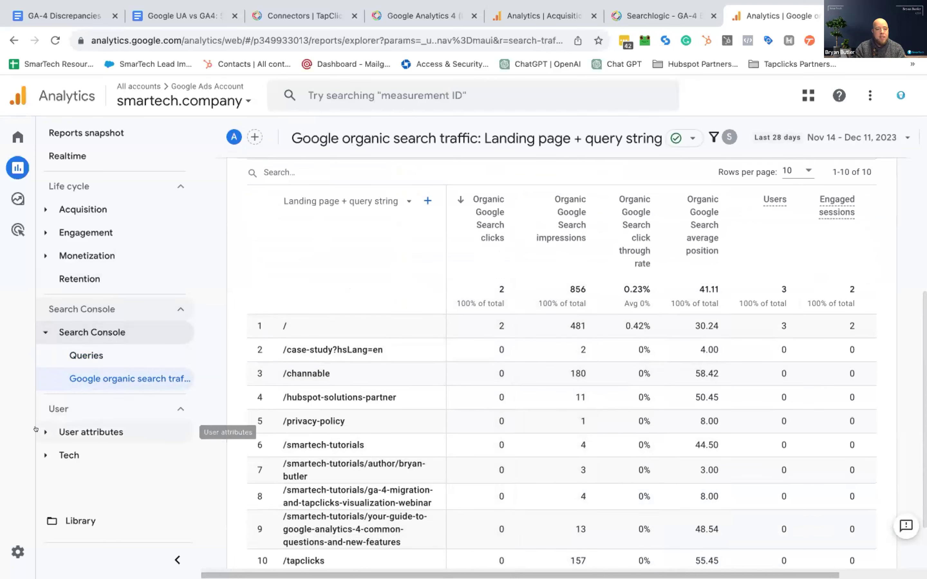
# Expand the User attributes reports and view the Purchase journey funnel by device category.
pyautogui.click(101, 423)
pyautogui.scroll(-3, 101, 419)
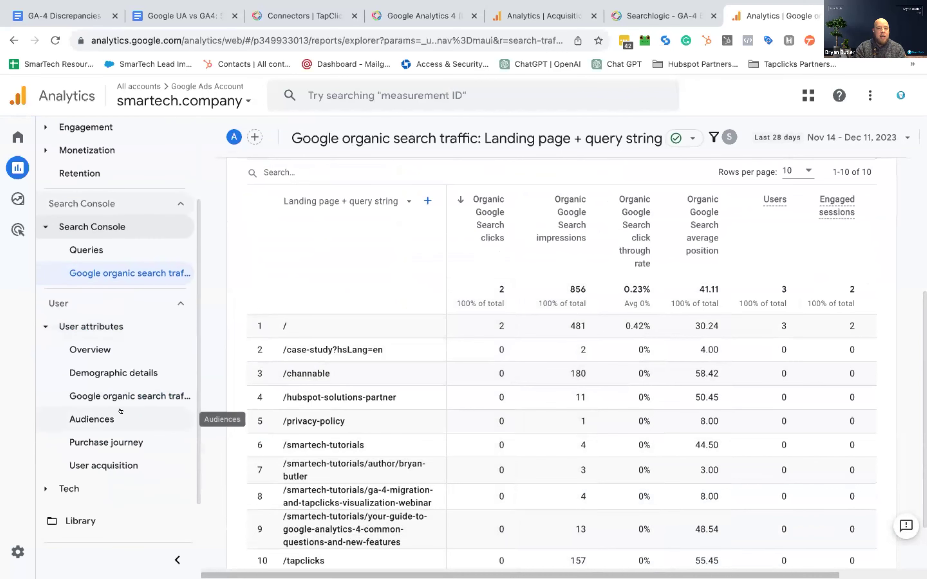
pyautogui.click(101, 442)
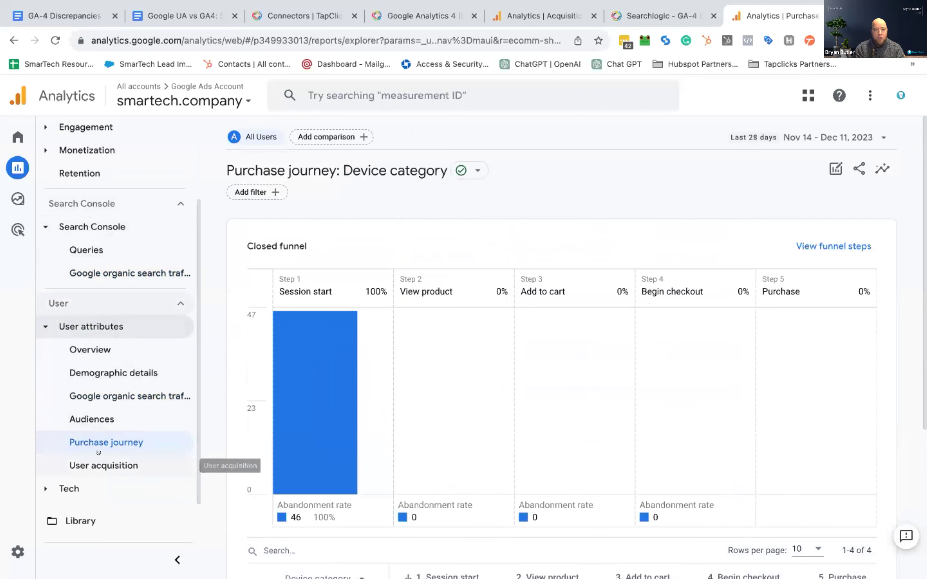
pyautogui.scroll(1, 101, 358)
pyautogui.scroll(3, 102, 358)
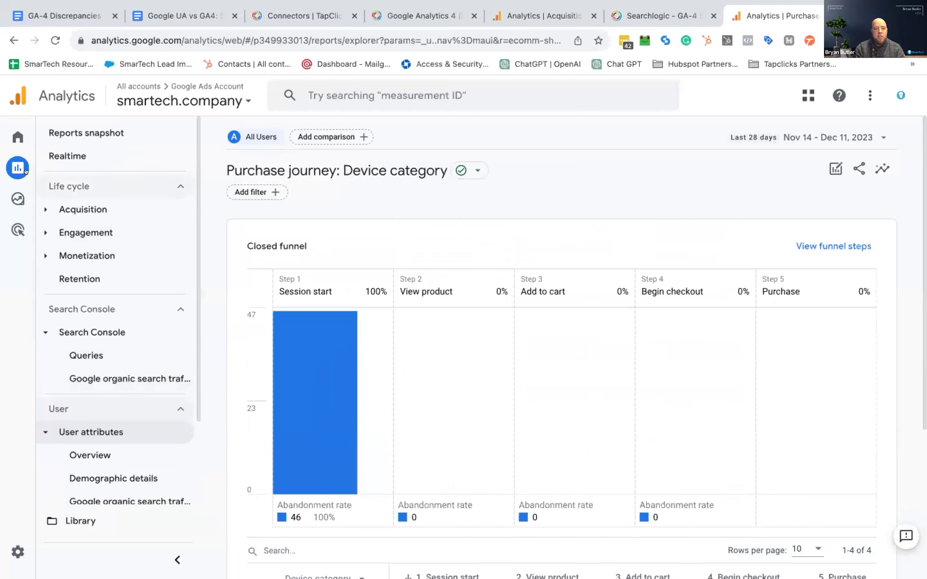